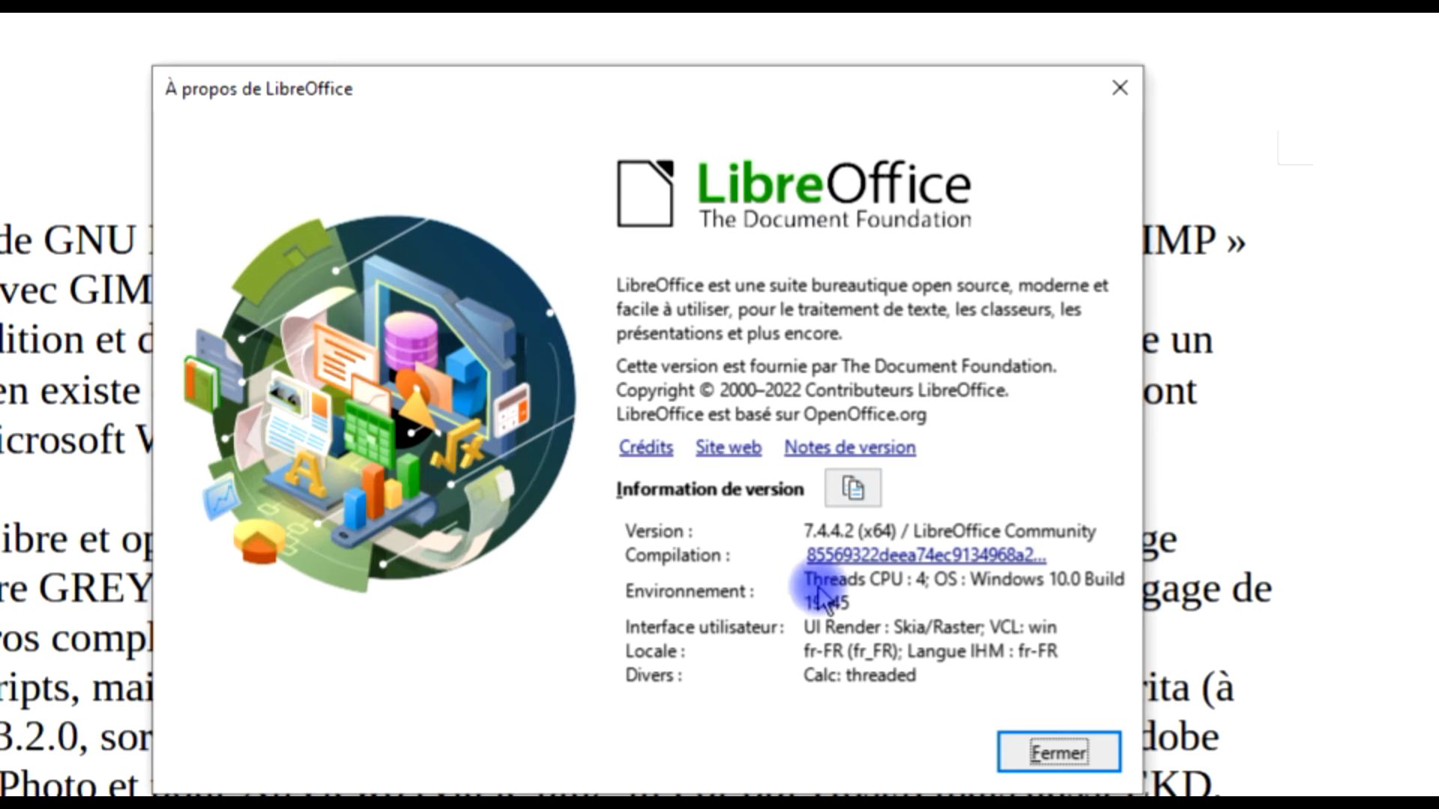
# Step: Close the version information and examine the three heading lines GIMP, G'MIC and LibreOffice in the text
pyautogui.click(1049, 752)
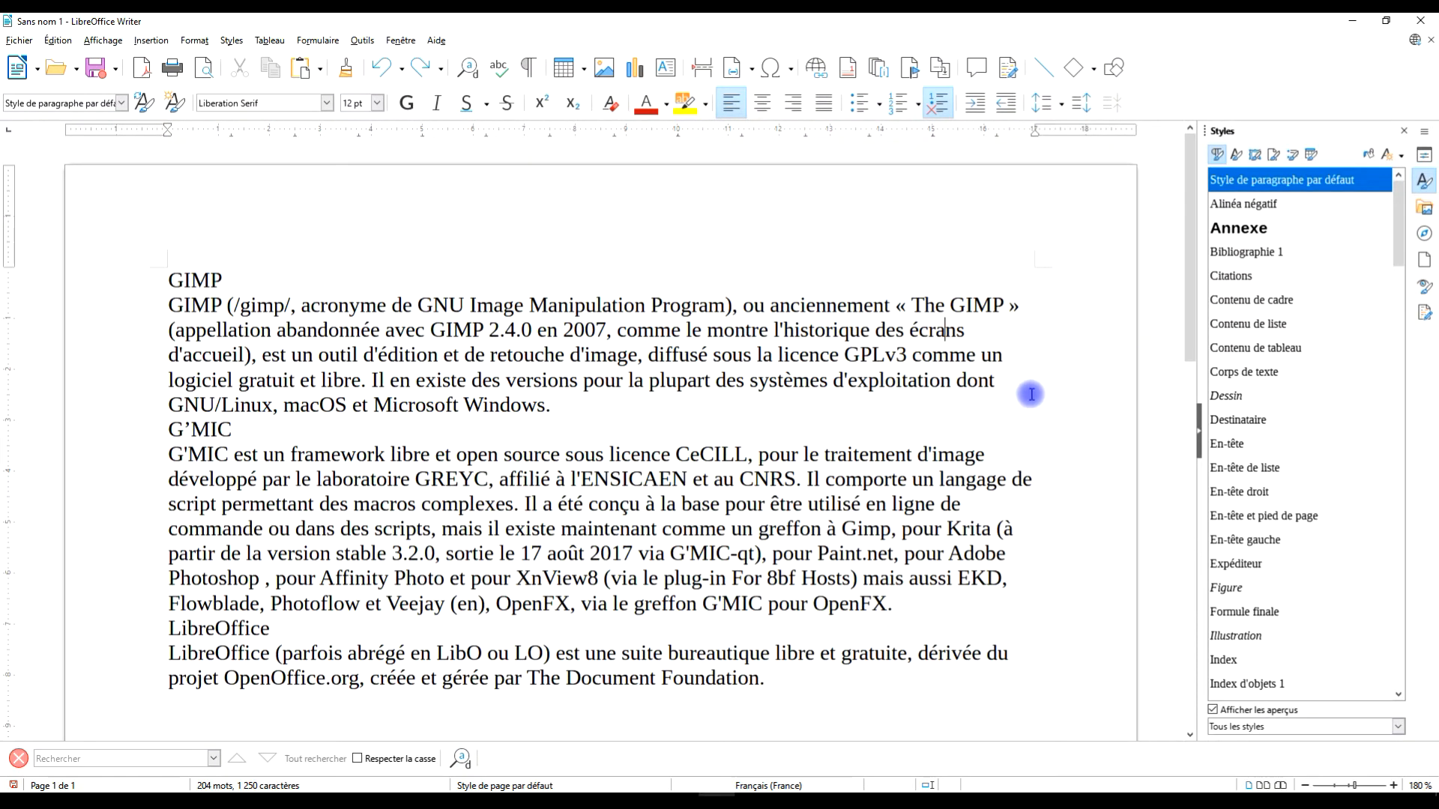
pyautogui.moveTo(167, 272); pyautogui.dragTo(280, 278)
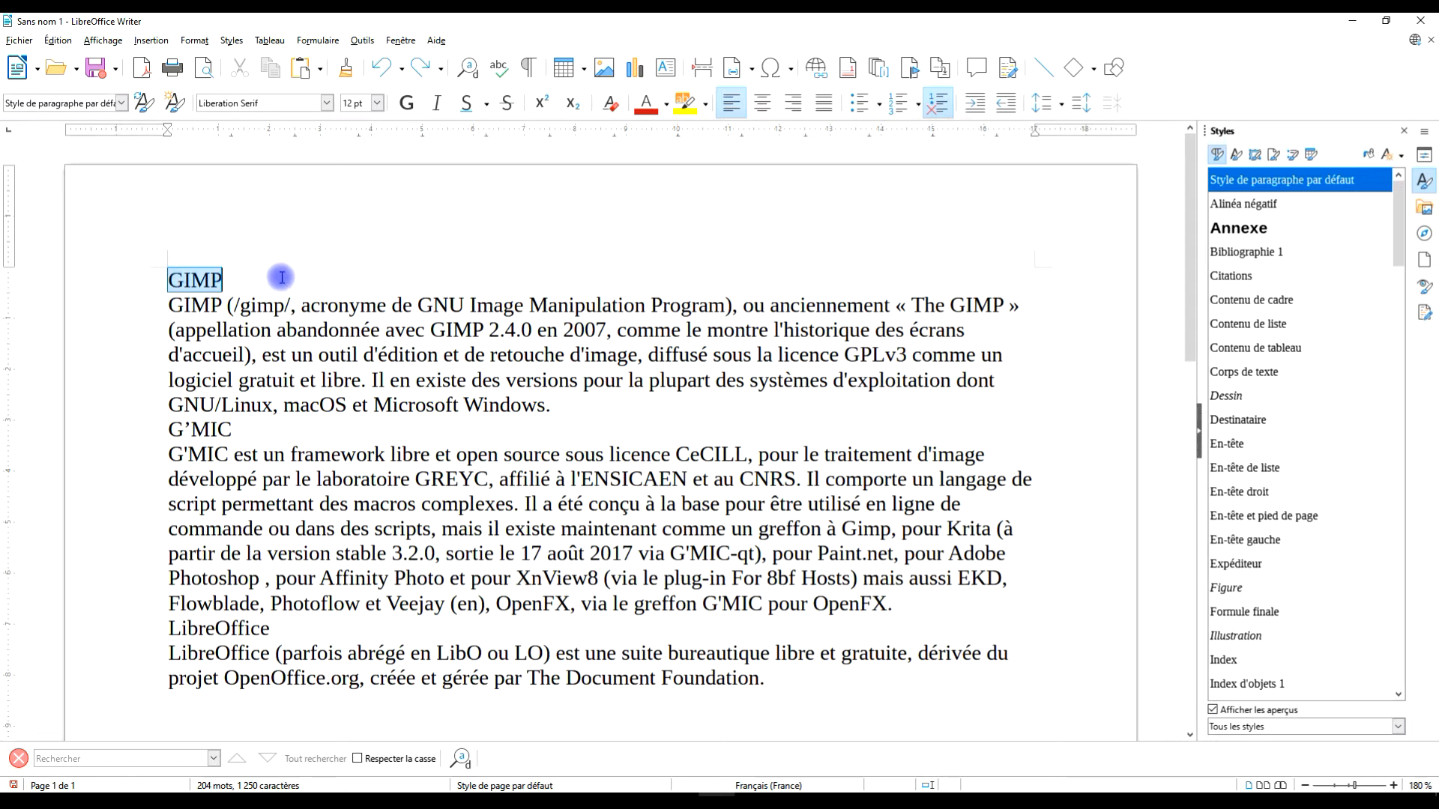
pyautogui.moveTo(171, 429); pyautogui.dragTo(295, 427)
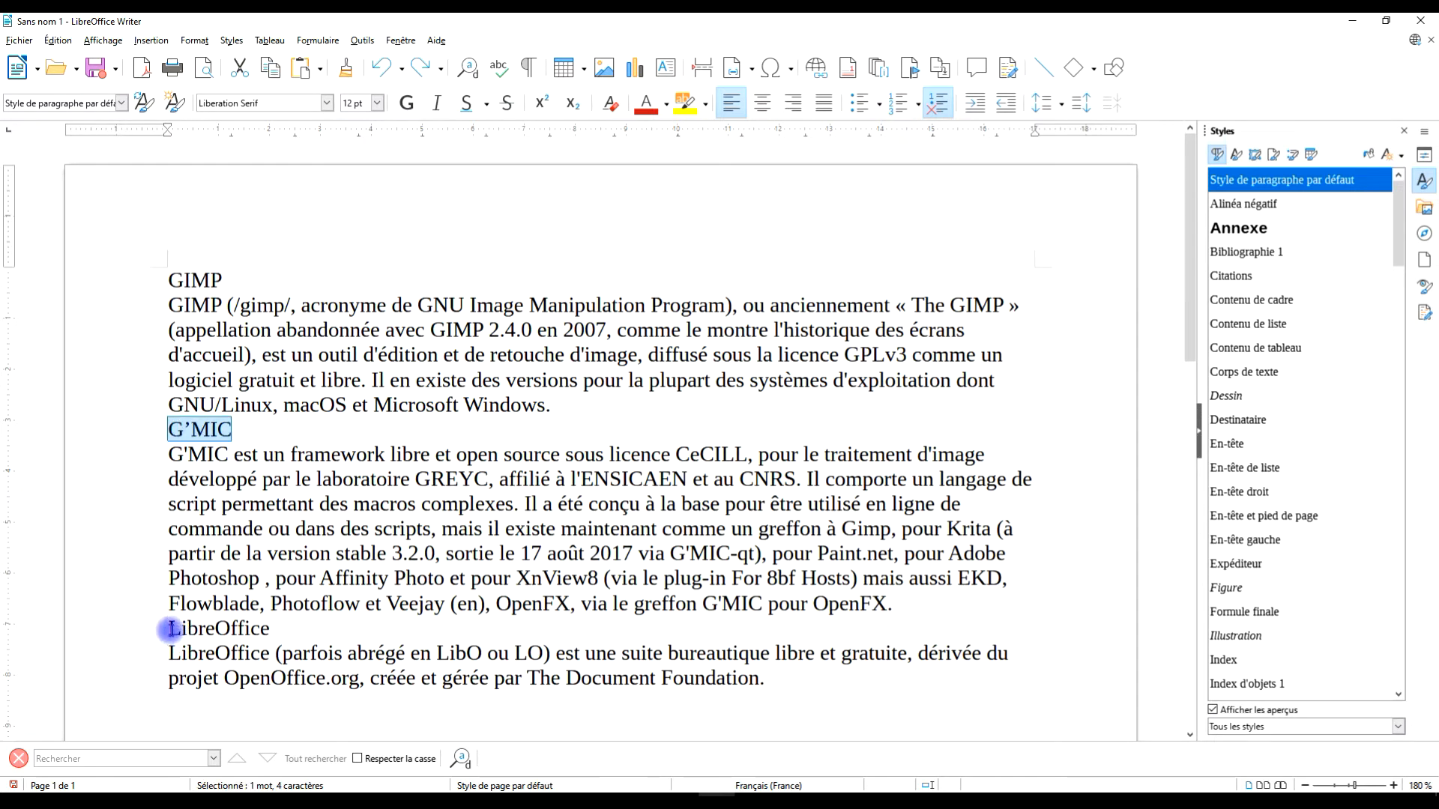
pyautogui.moveTo(167, 629); pyautogui.dragTo(335, 631)
pyautogui.moveTo(167, 276); pyautogui.dragTo(239, 274)
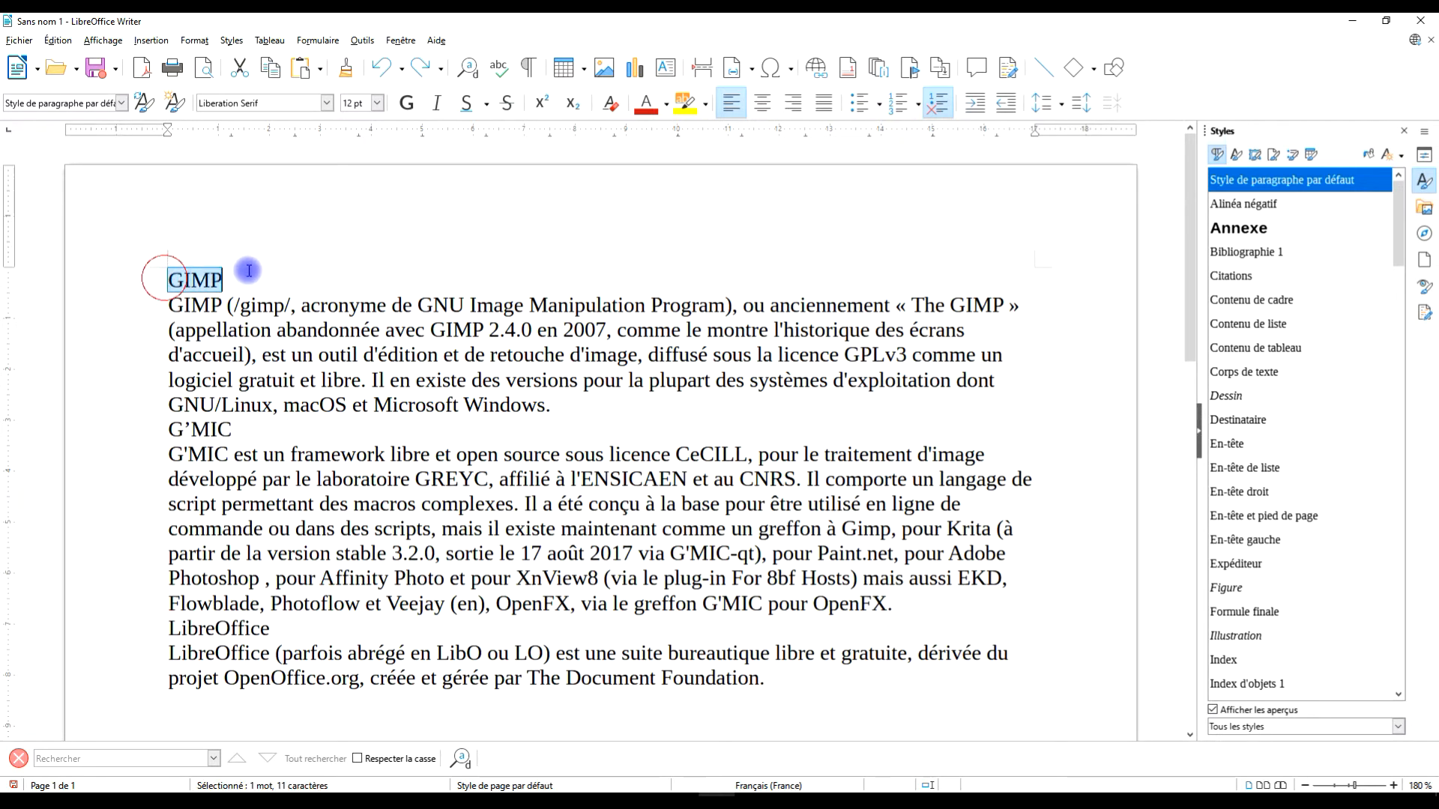
pyautogui.moveTo(154, 429); pyautogui.dragTo(236, 430)
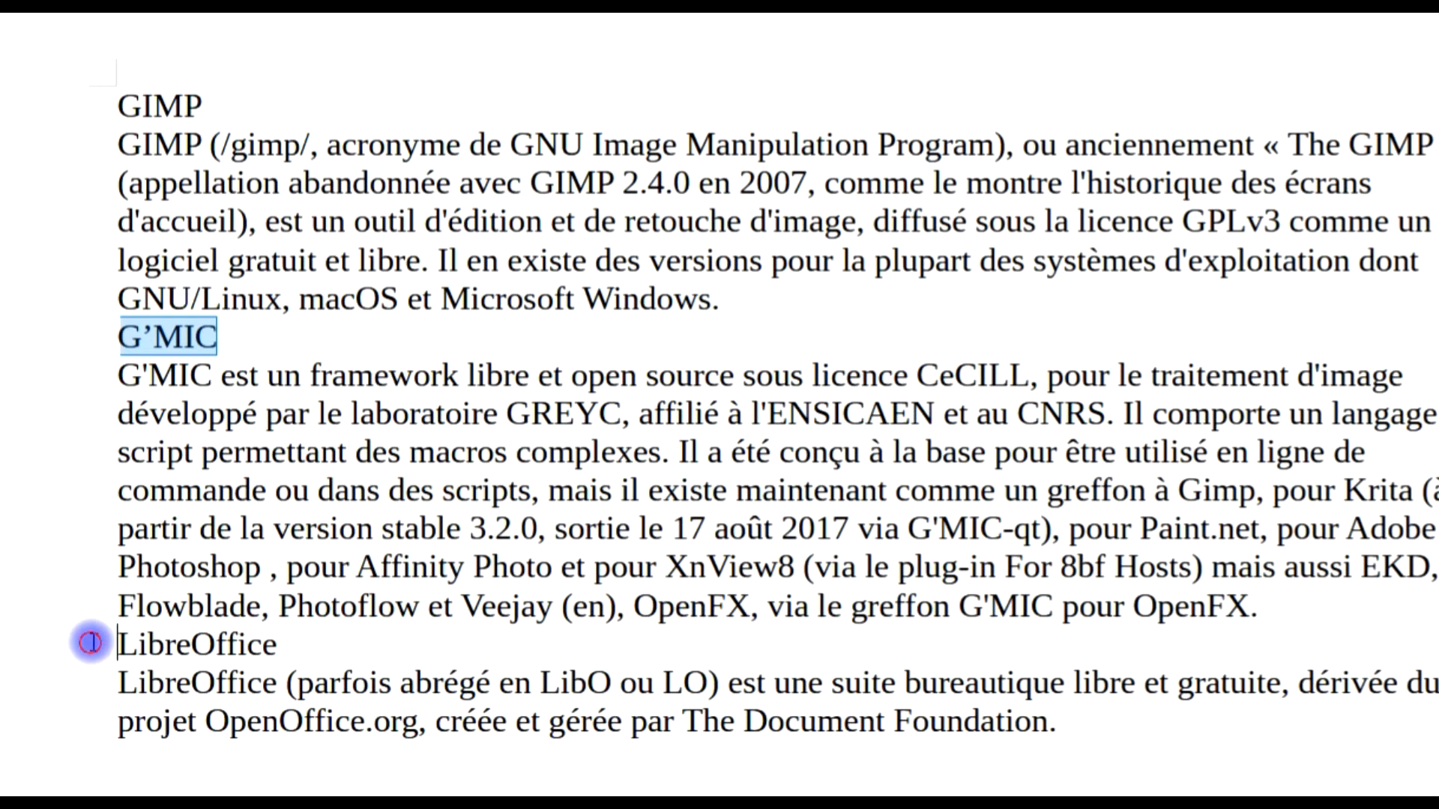
pyautogui.moveTo(155, 627); pyautogui.dragTo(343, 626)
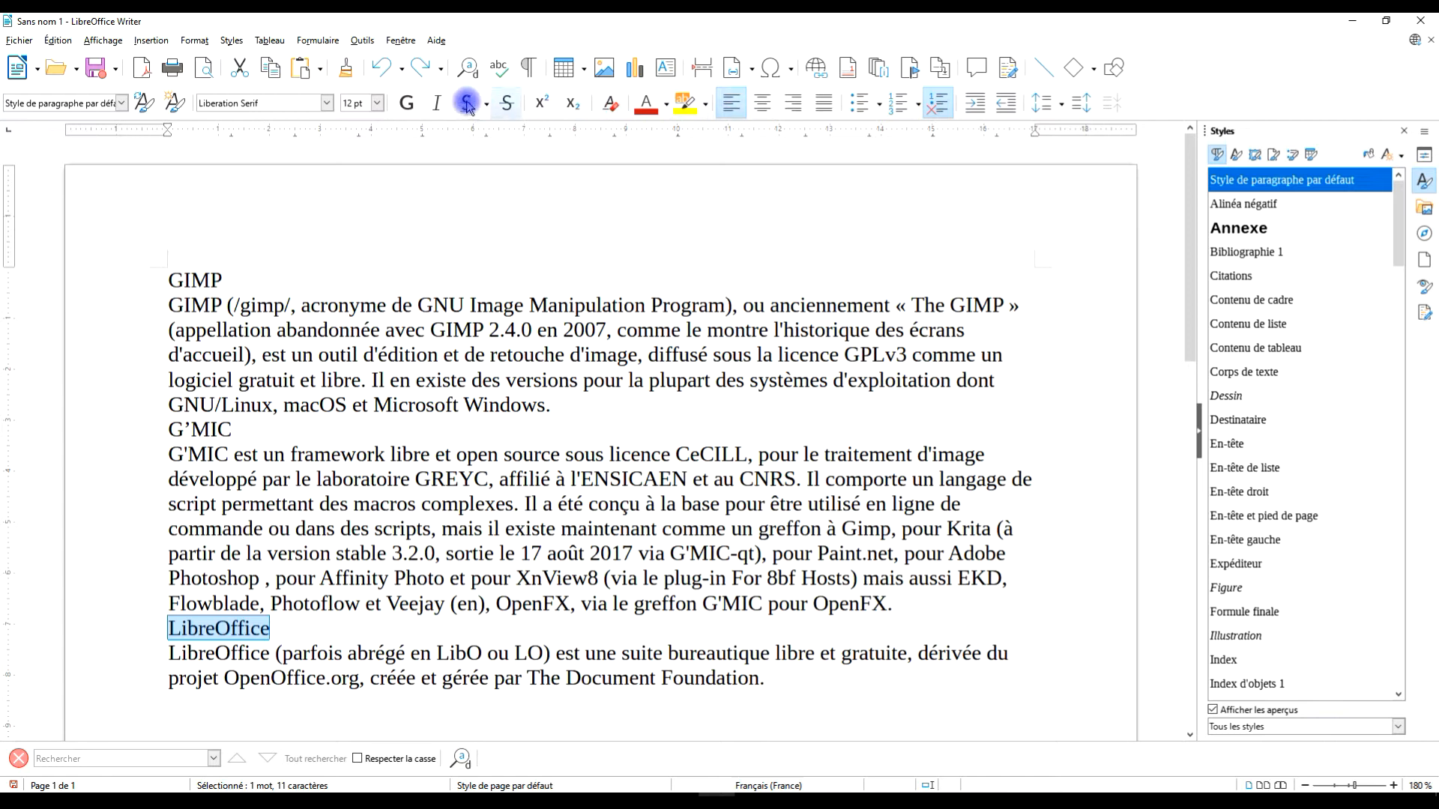
pyautogui.click(260, 282)
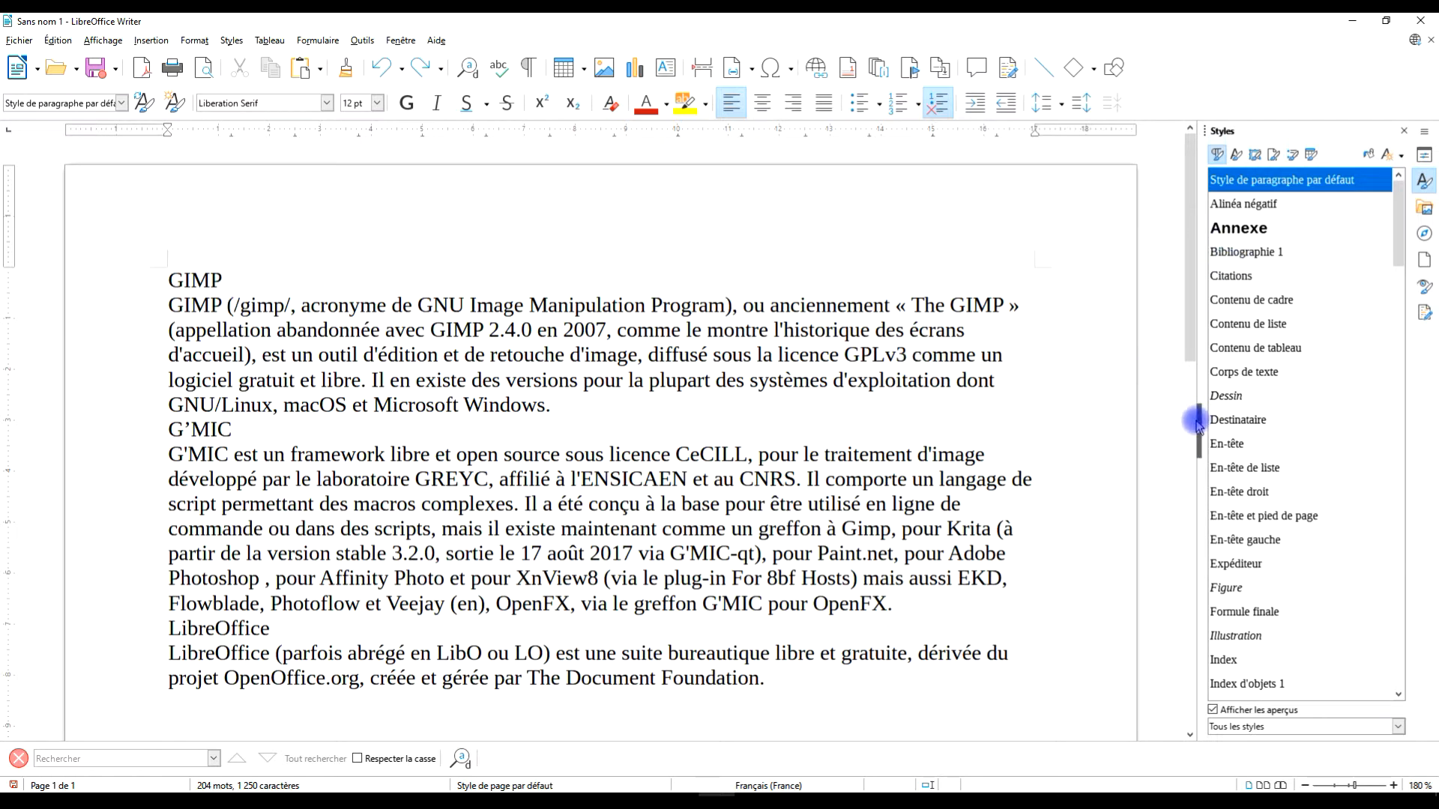
# Step: Hide the sidebar and bring it back showing the styles list
pyautogui.moveTo(1197, 429); pyautogui.dragTo(1284, 424)
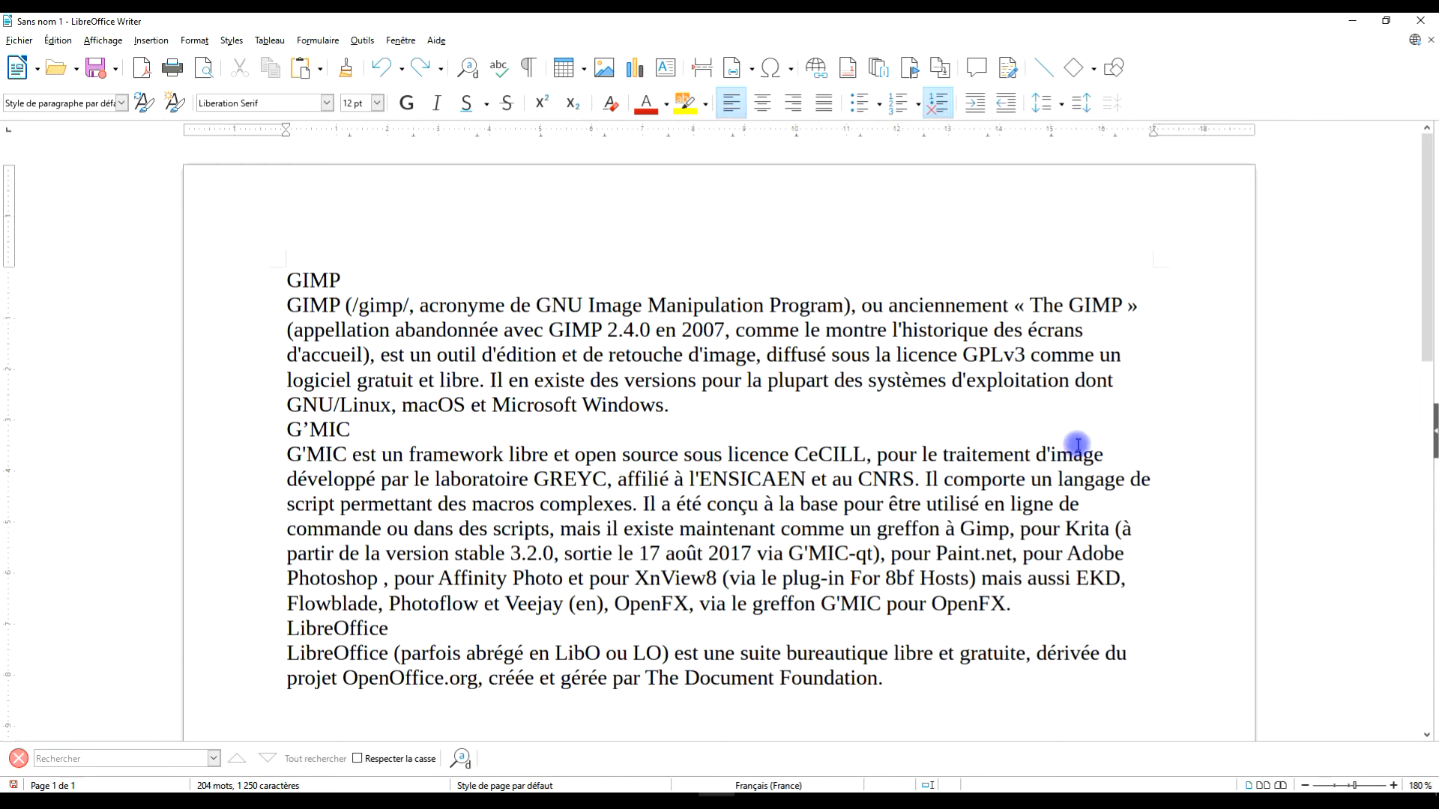
pyautogui.click(103, 40)
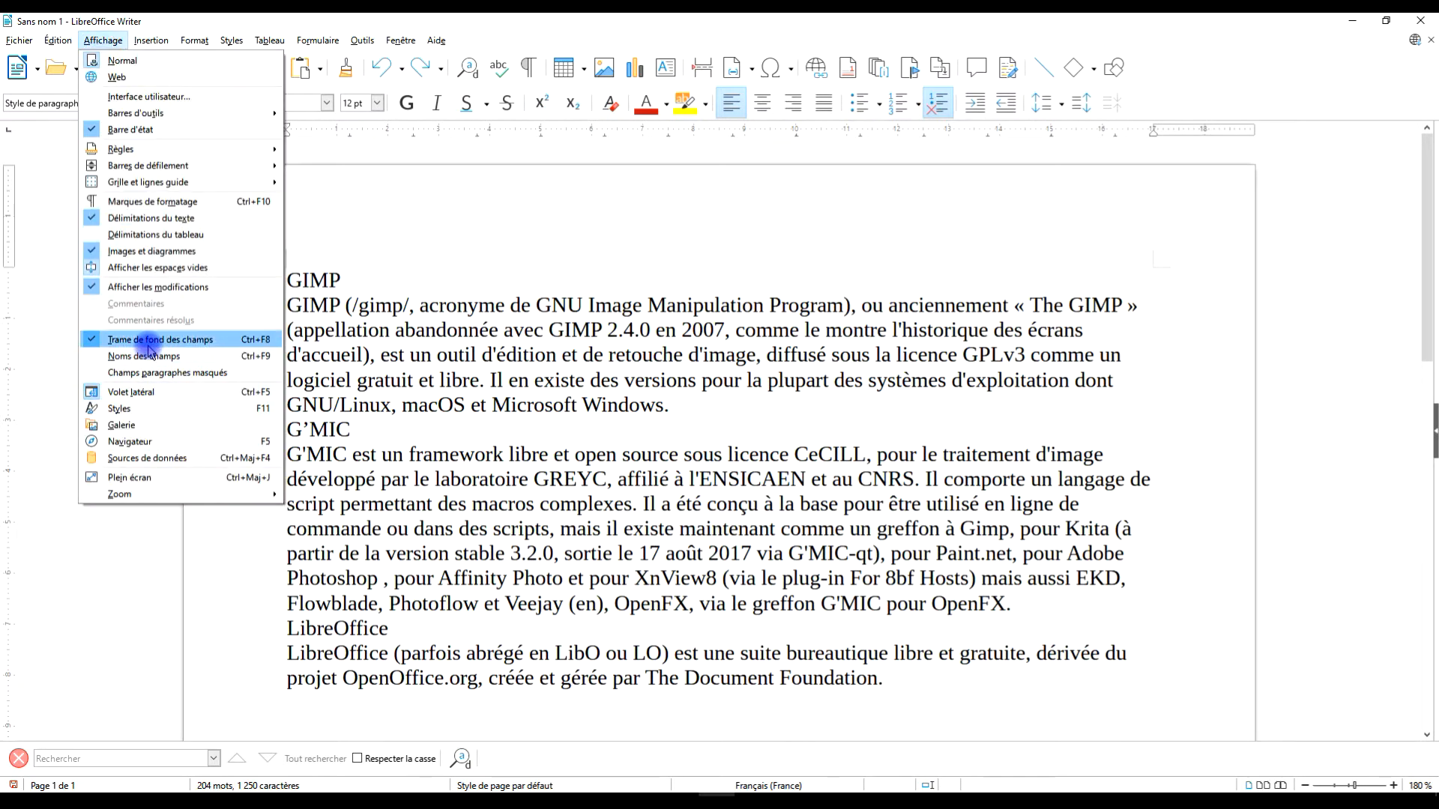
pyautogui.click(136, 397)
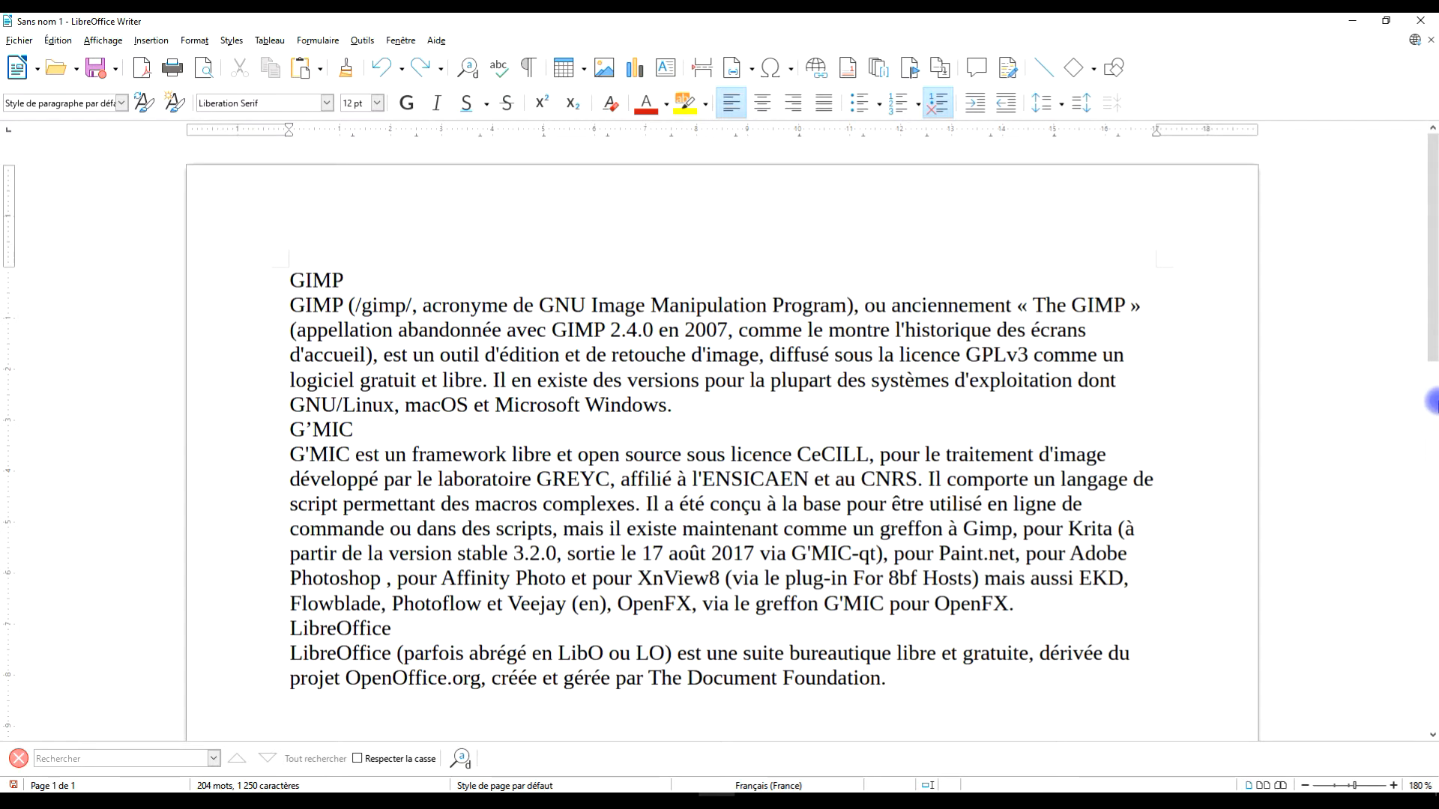
pyautogui.click(89, 41)
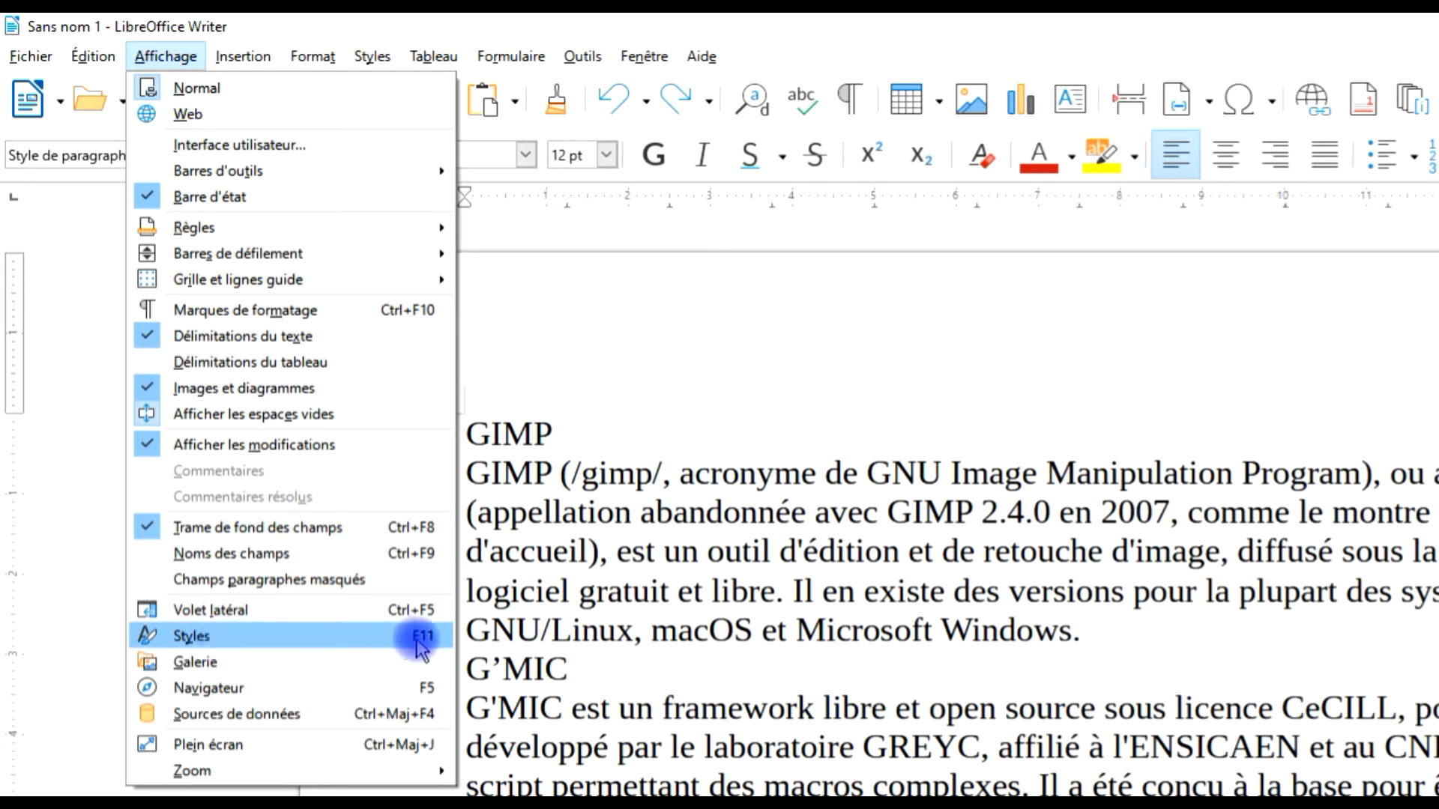
pyautogui.click(349, 638)
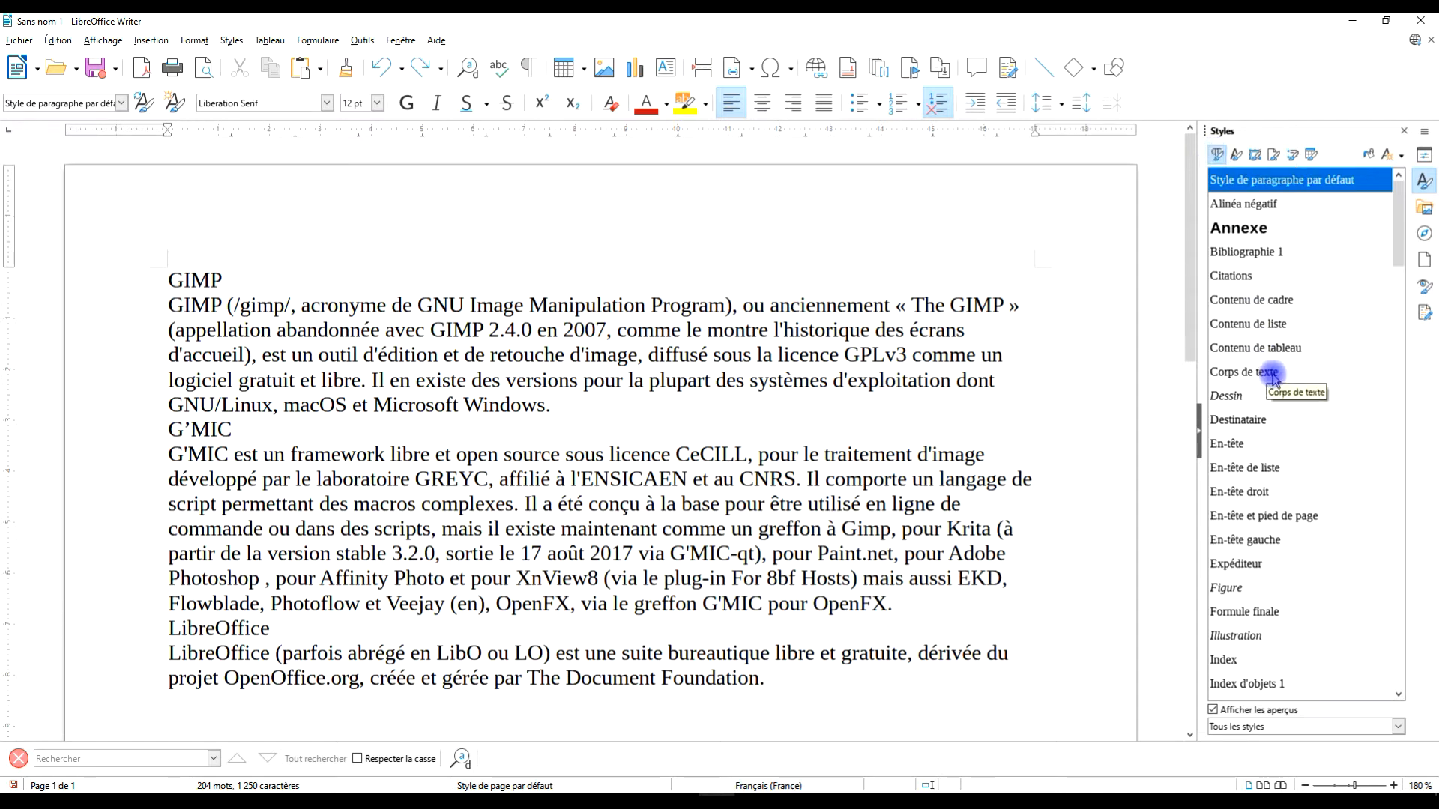
# Step: Apply the Titre 1 paragraph style to the GIMP heading line
pyautogui.scroll(-8, 1283, 365)
pyautogui.scroll(-8, 1283, 365)
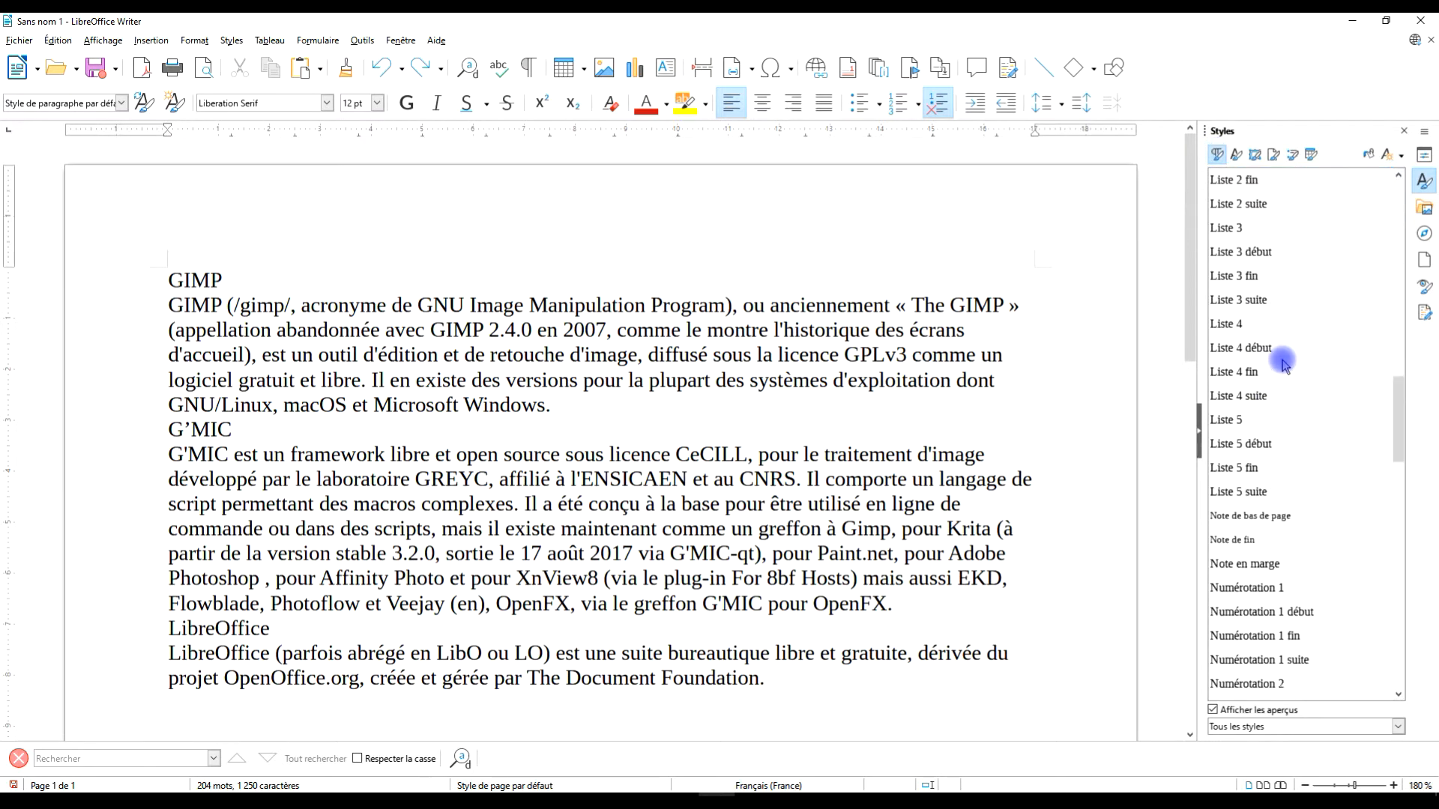
pyautogui.scroll(-15, 1283, 365)
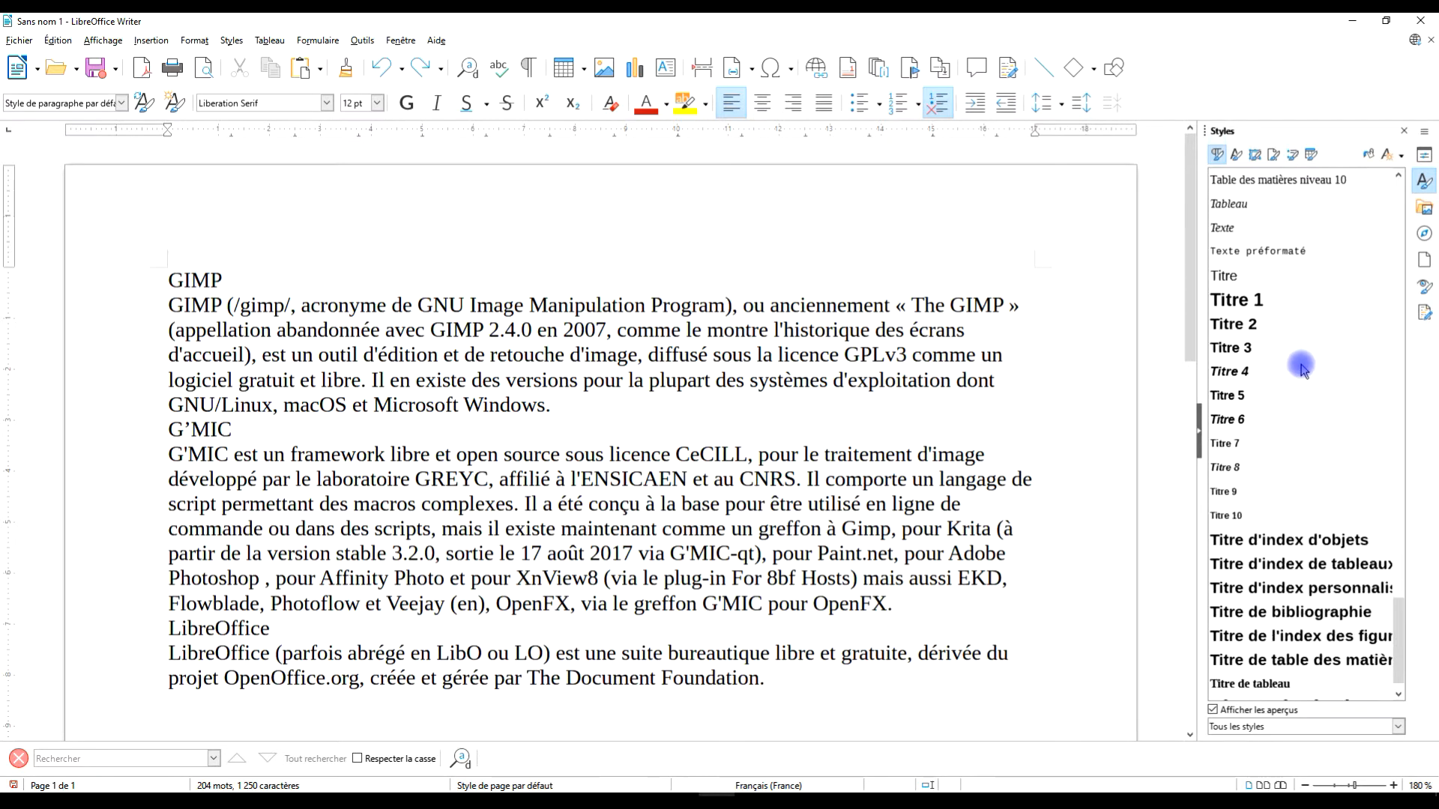
pyautogui.scroll(-1, 1302, 367)
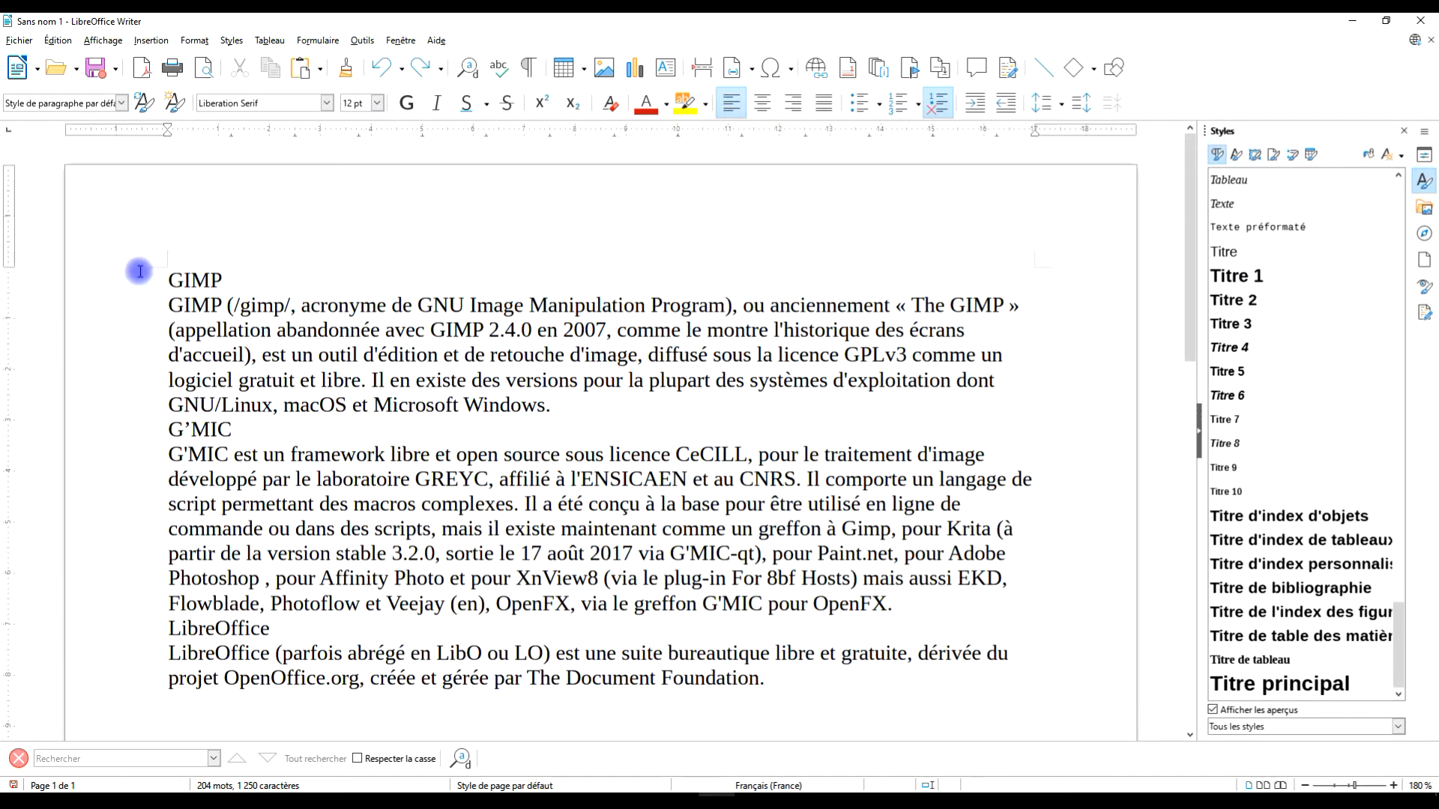
pyautogui.doubleClick(186, 276)
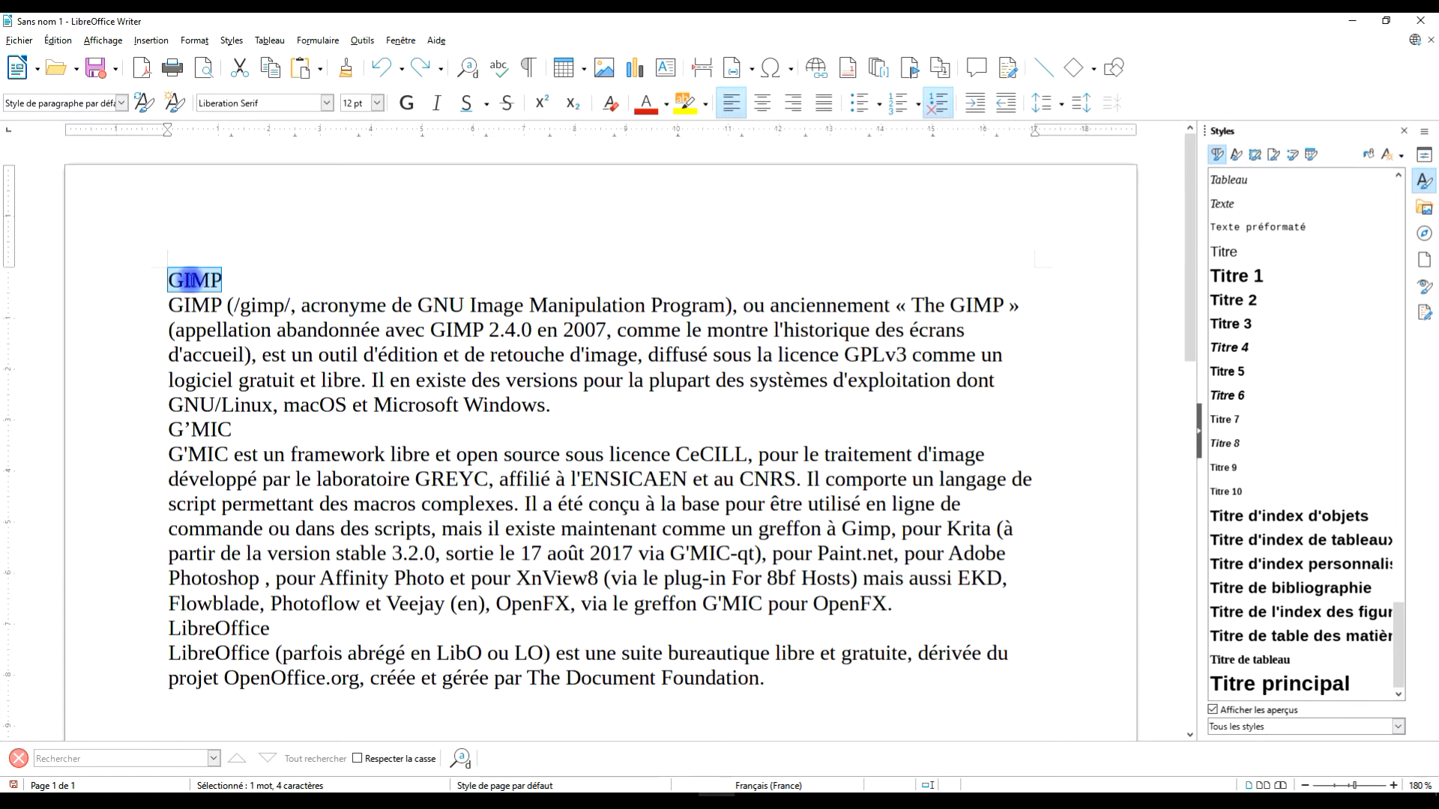
pyautogui.moveTo(222, 279); pyautogui.dragTo(191, 275)
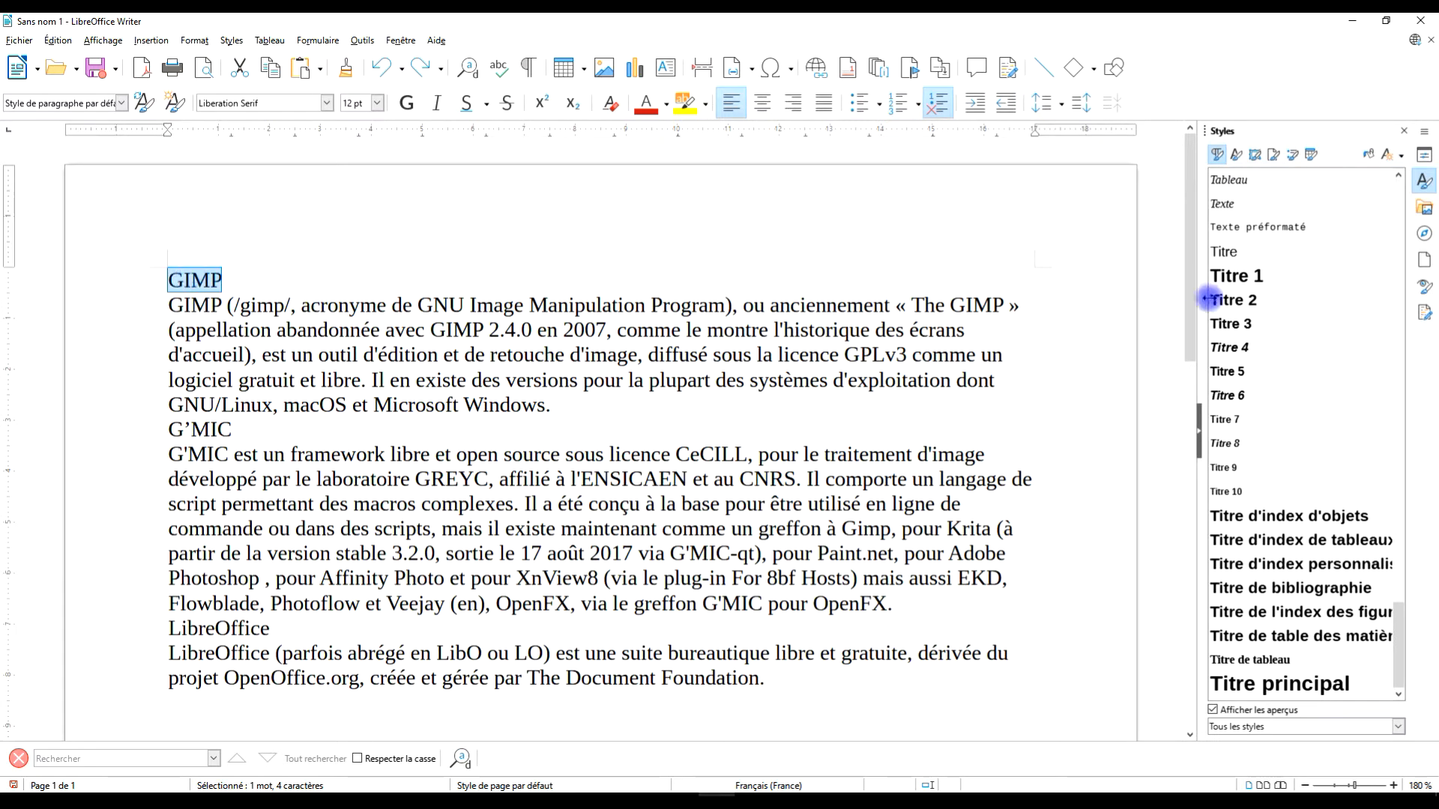
pyautogui.doubleClick(1257, 278)
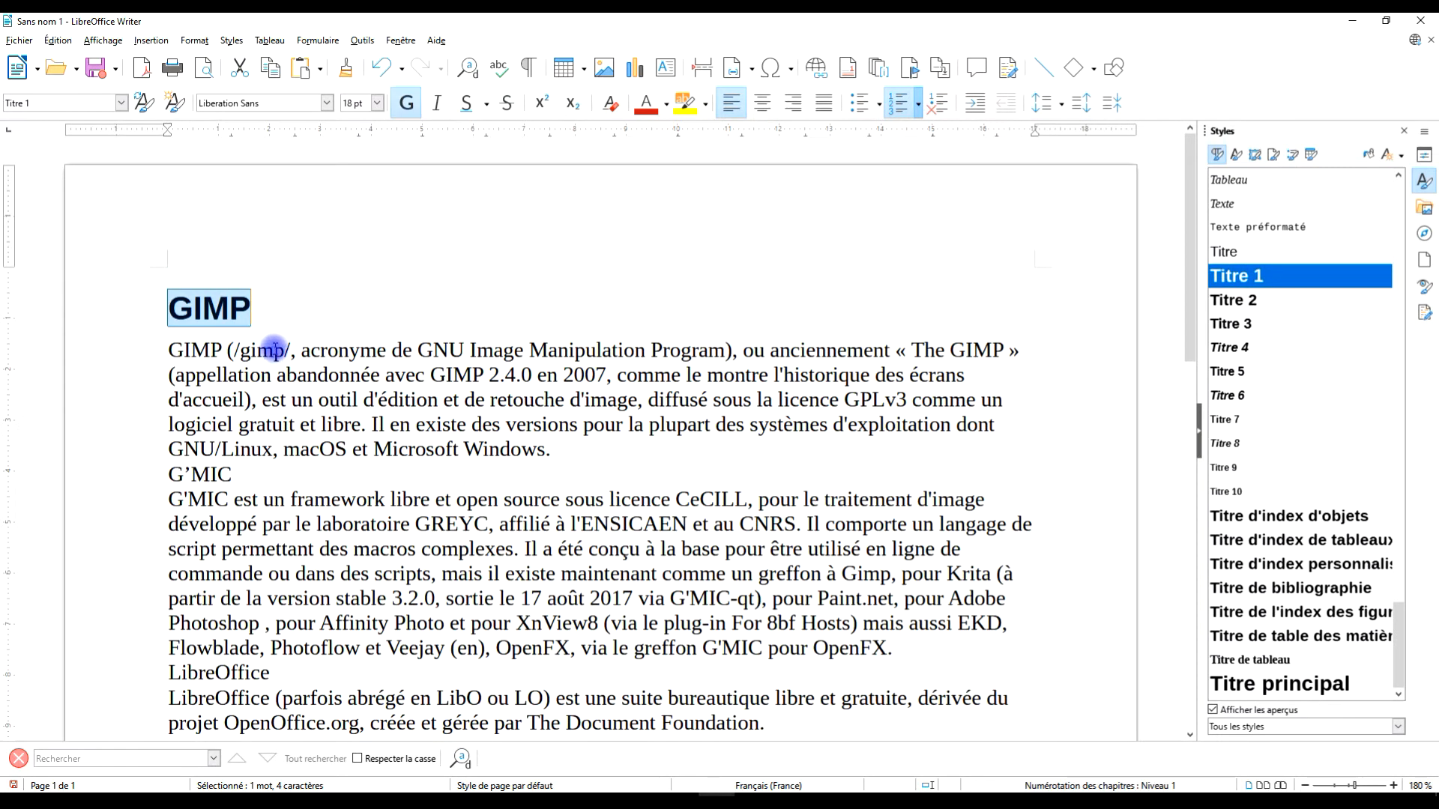
# Step: Select the G'MIC and LibreOffice heading lines together and apply the Titre 1 paragraph style to both
pyautogui.scroll(-3, 404, 336)
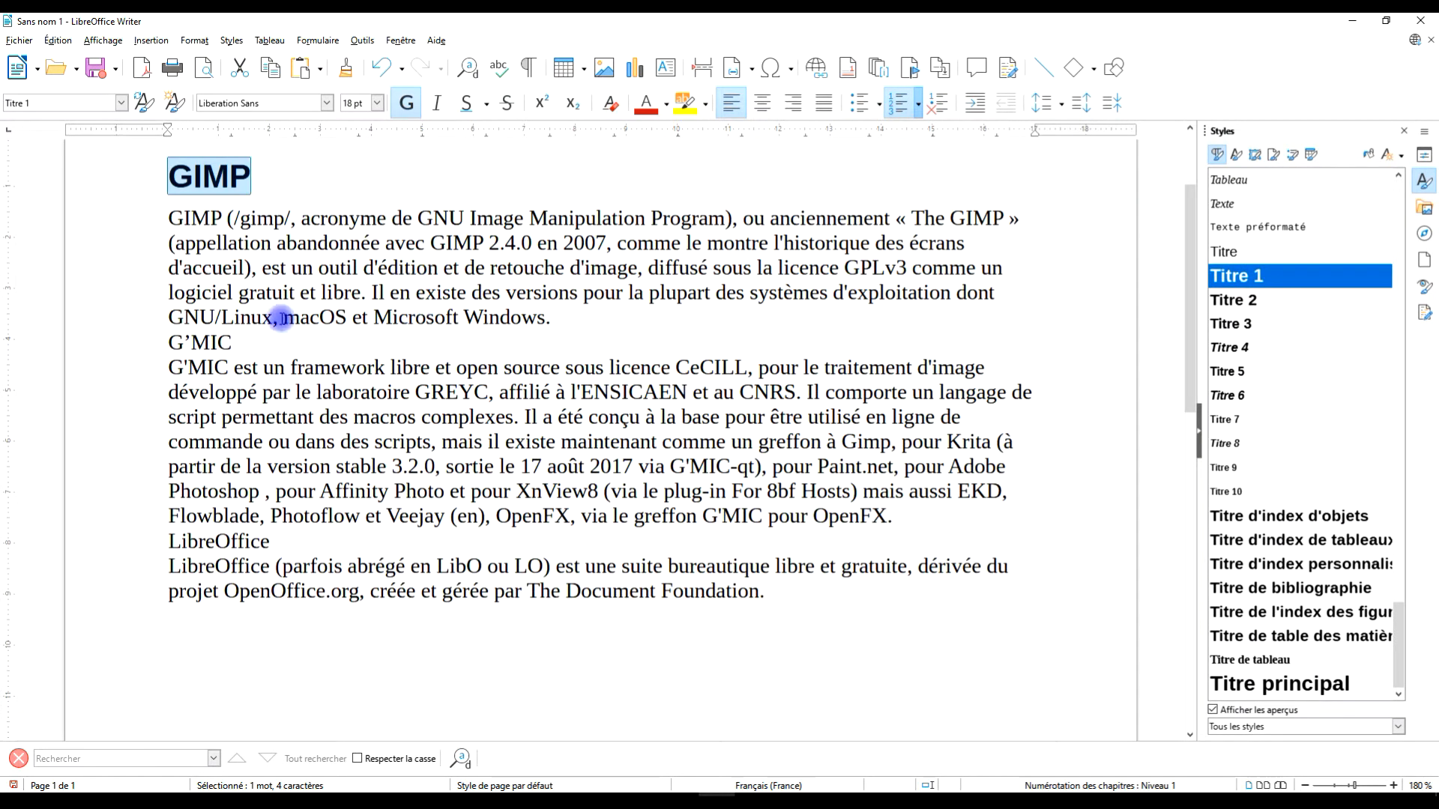
pyautogui.moveTo(168, 342); pyautogui.dragTo(233, 343)
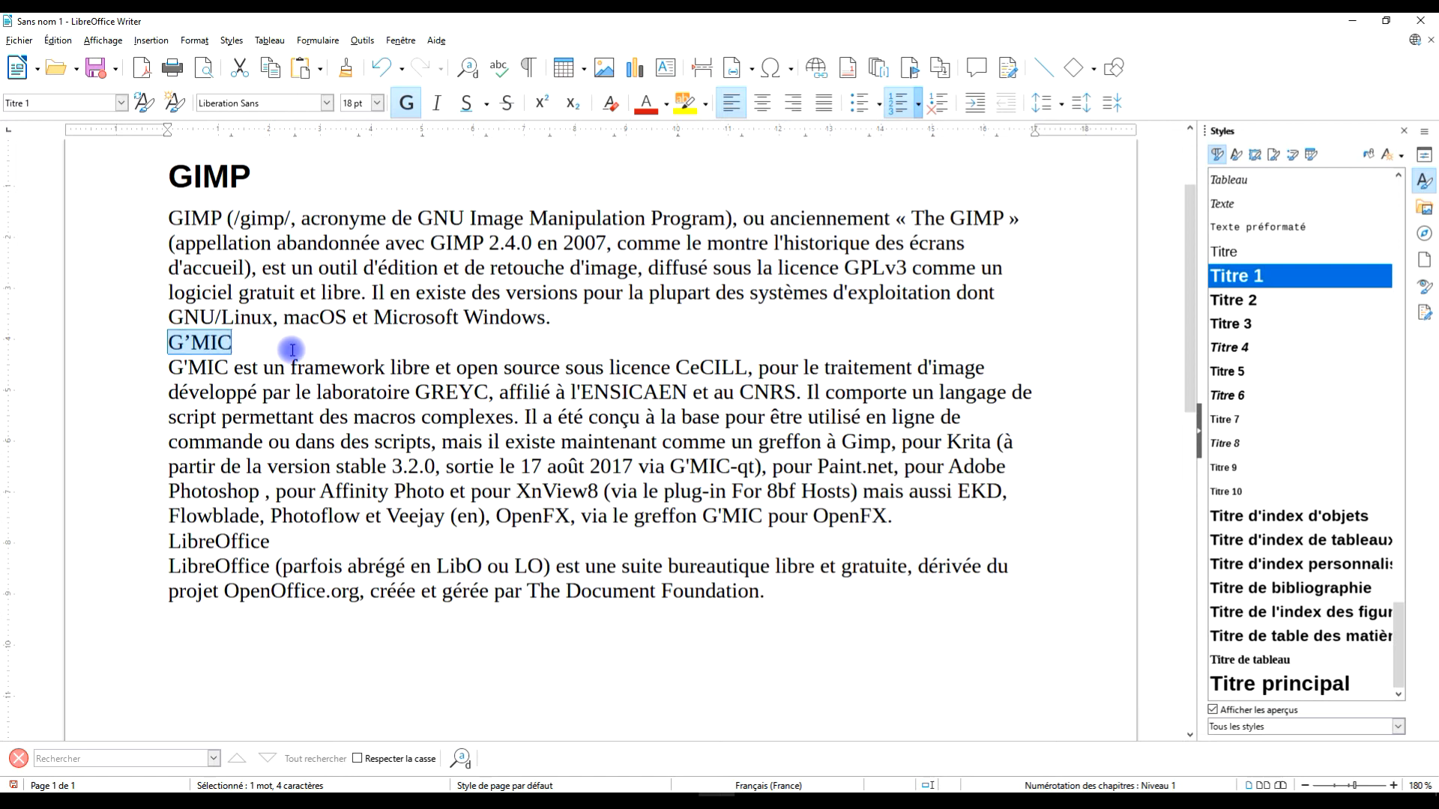
pyautogui.click(139, 343)
pyautogui.hotkey('ctrl', 'shift', 'Right')
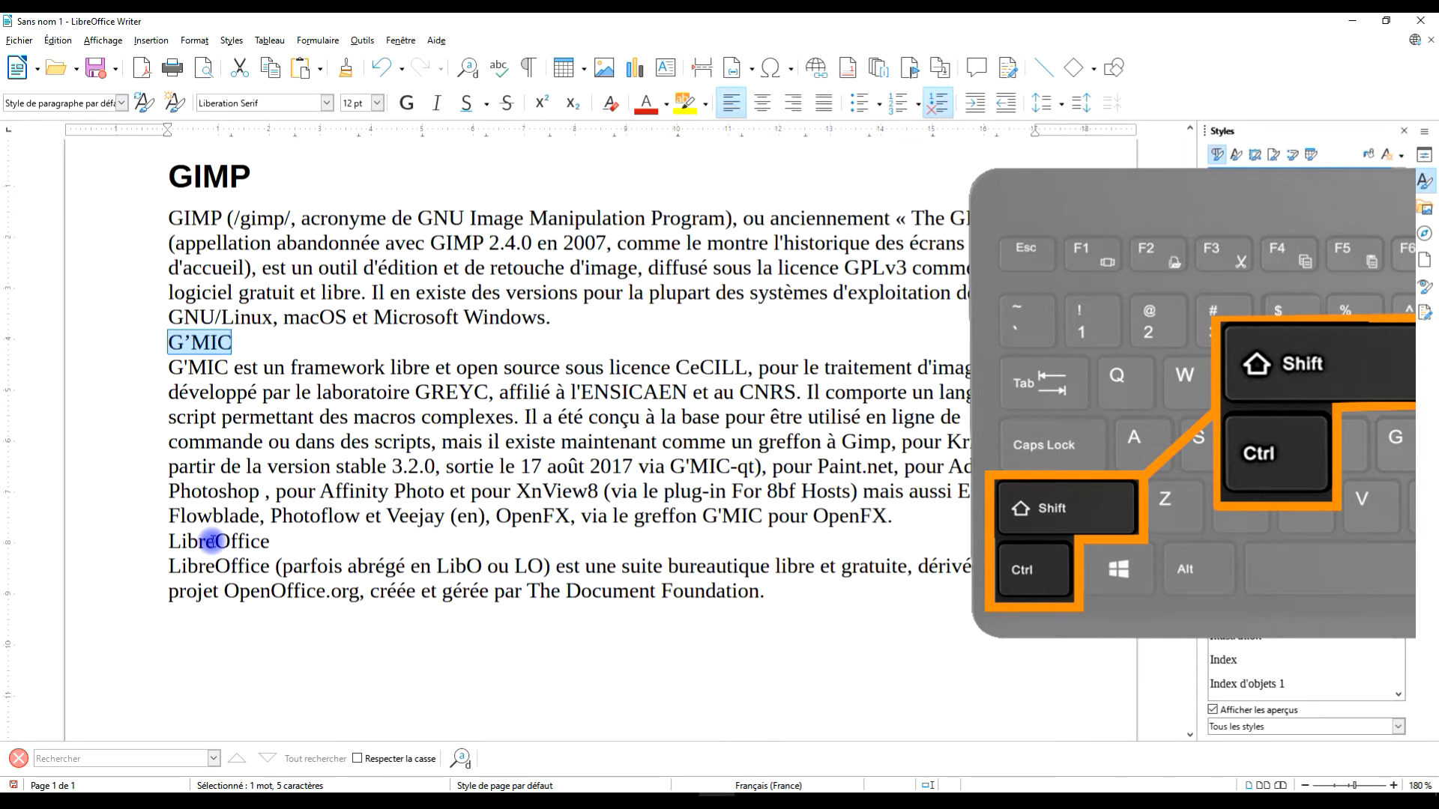
pyautogui.keyDown('ctrl'); pyautogui.doubleClick(212, 540); pyautogui.keyUp('ctrl')
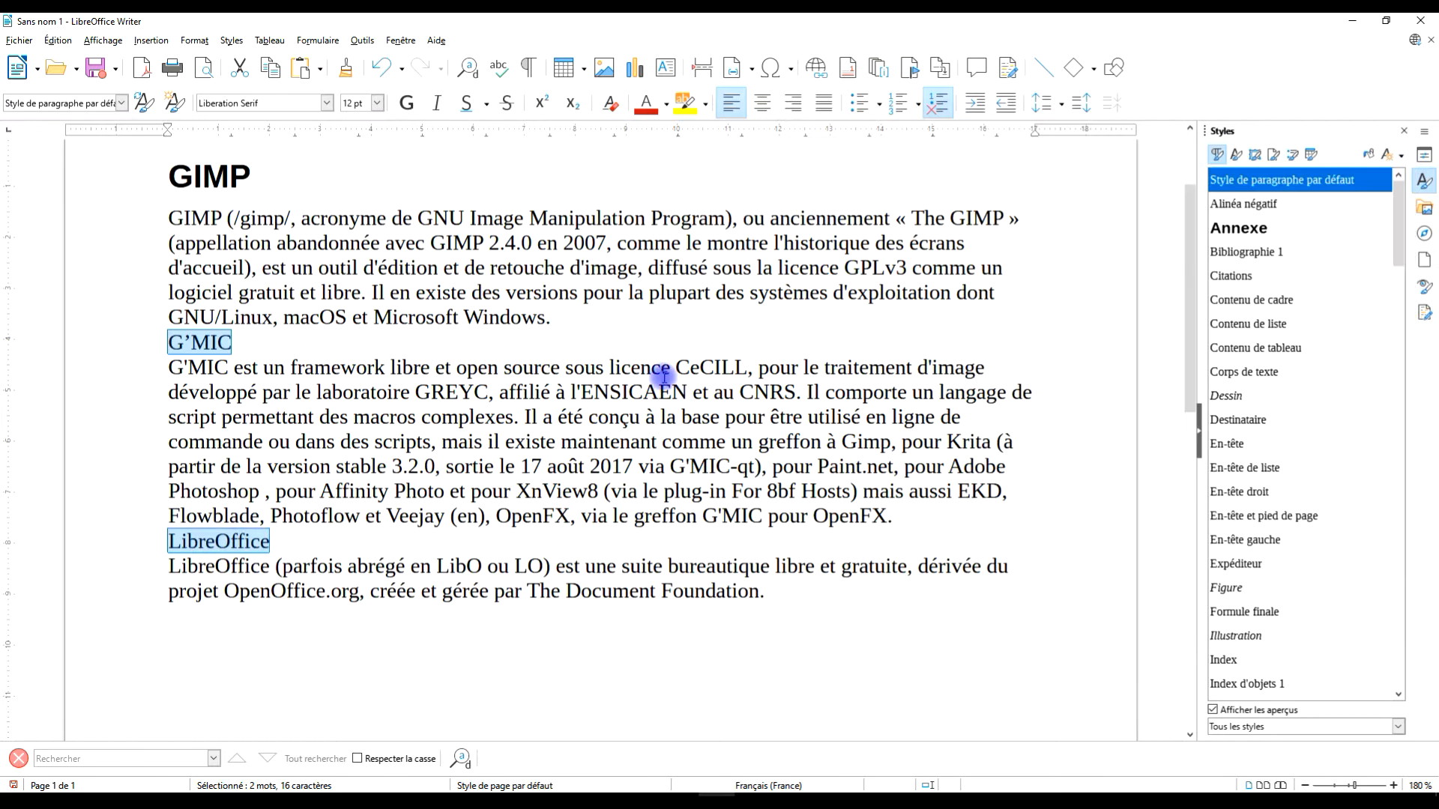
pyautogui.click(121, 104)
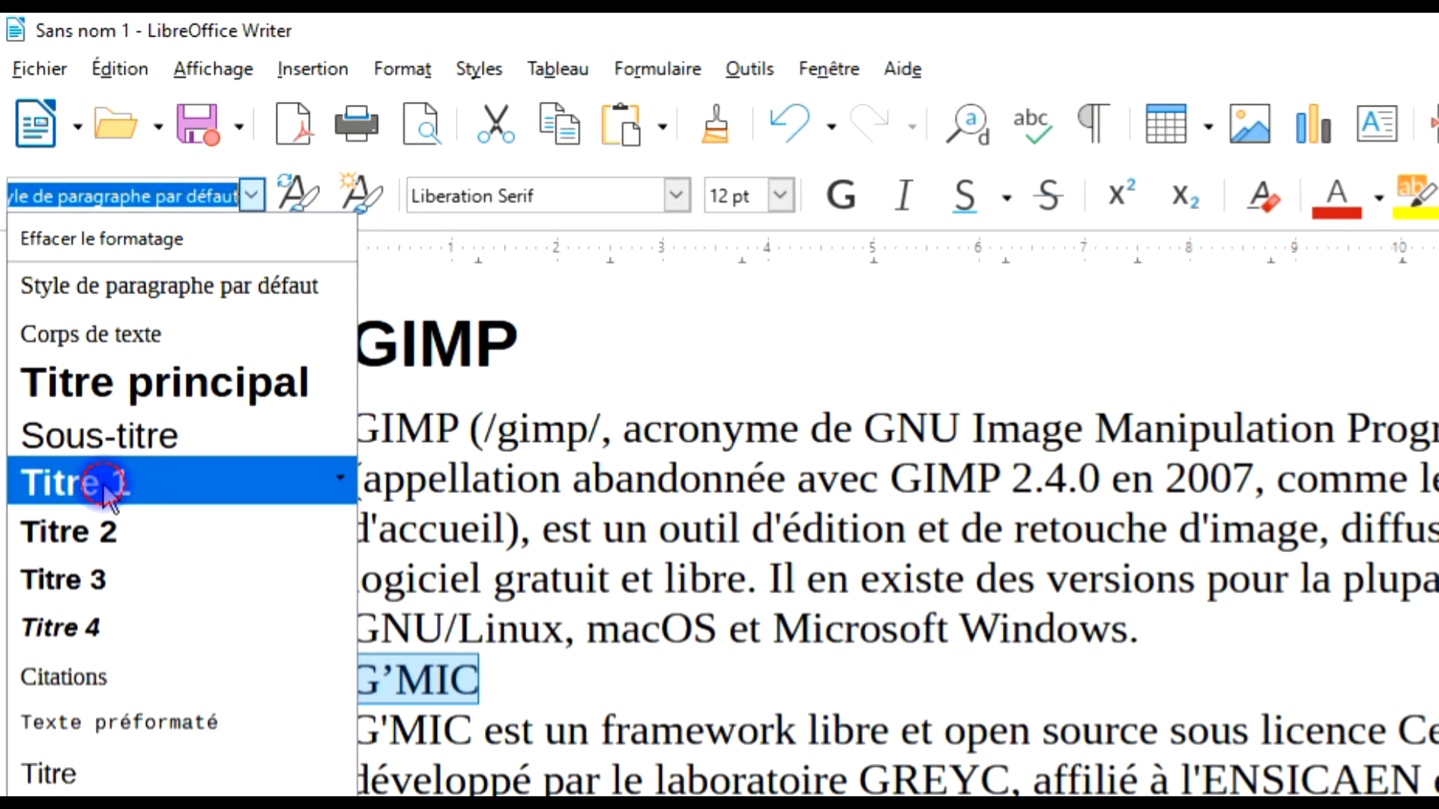
pyautogui.click(102, 483)
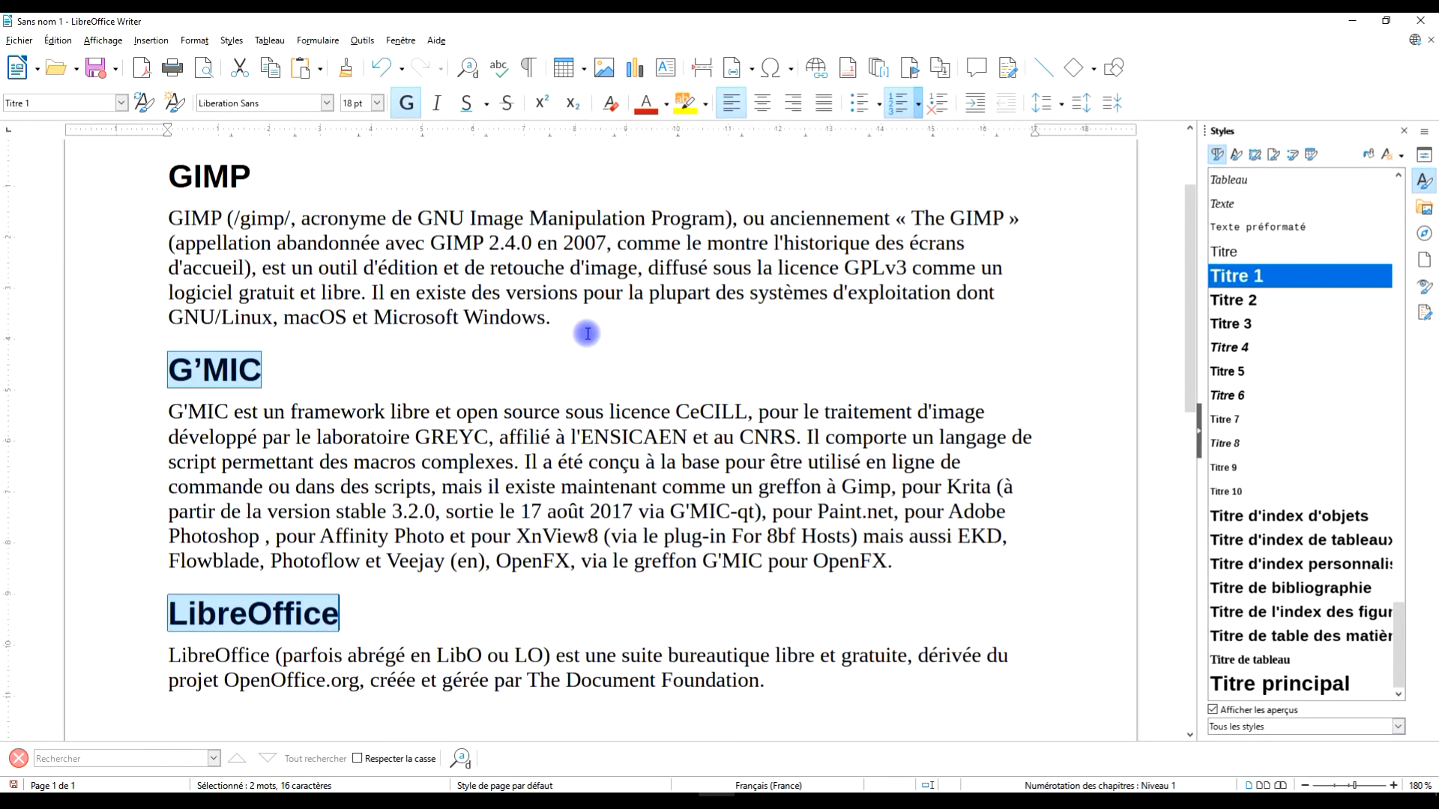
pyautogui.click(285, 376)
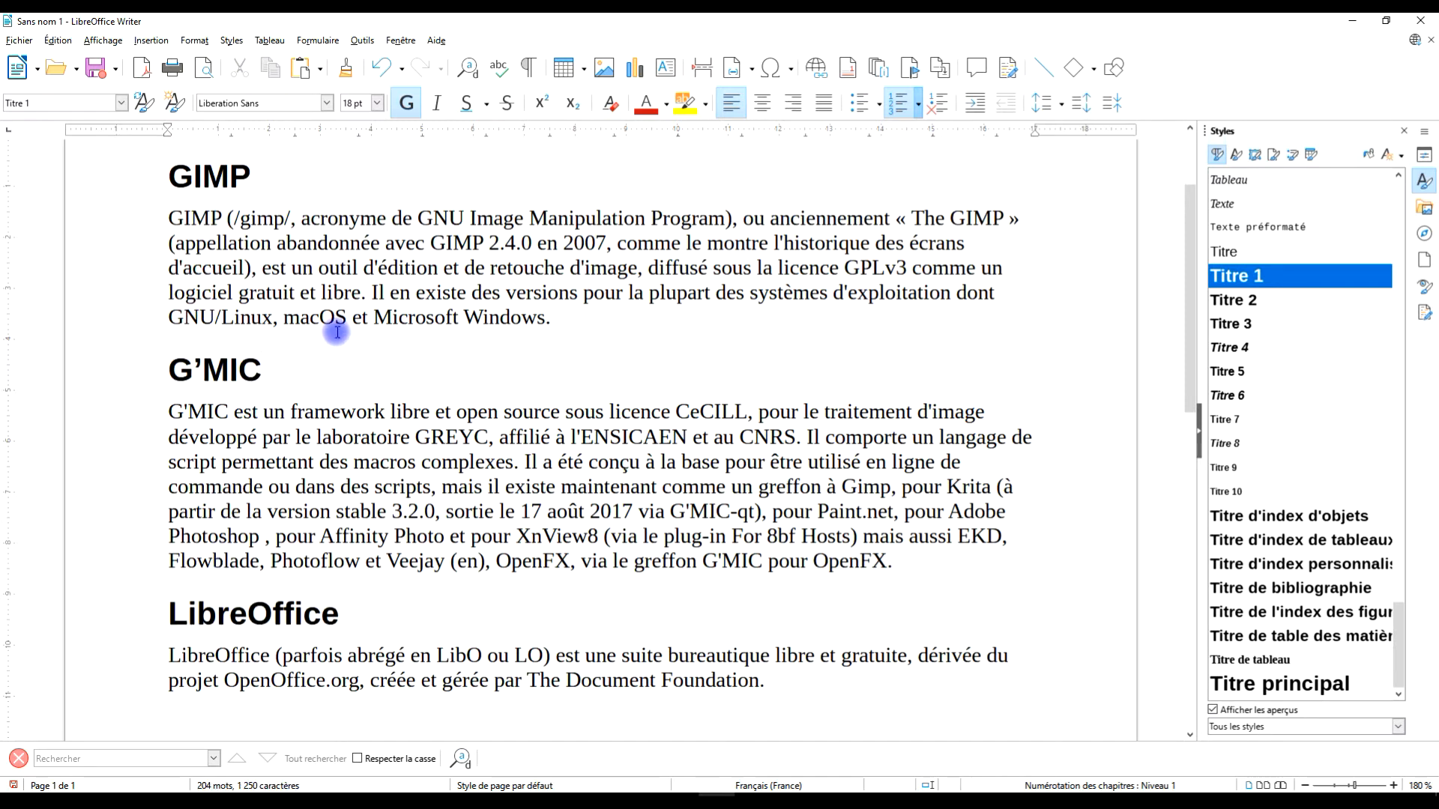
# Step: Modify the Titre 1 paragraph style, setting its font size to 14 pt
pyautogui.rightClick(1241, 277)
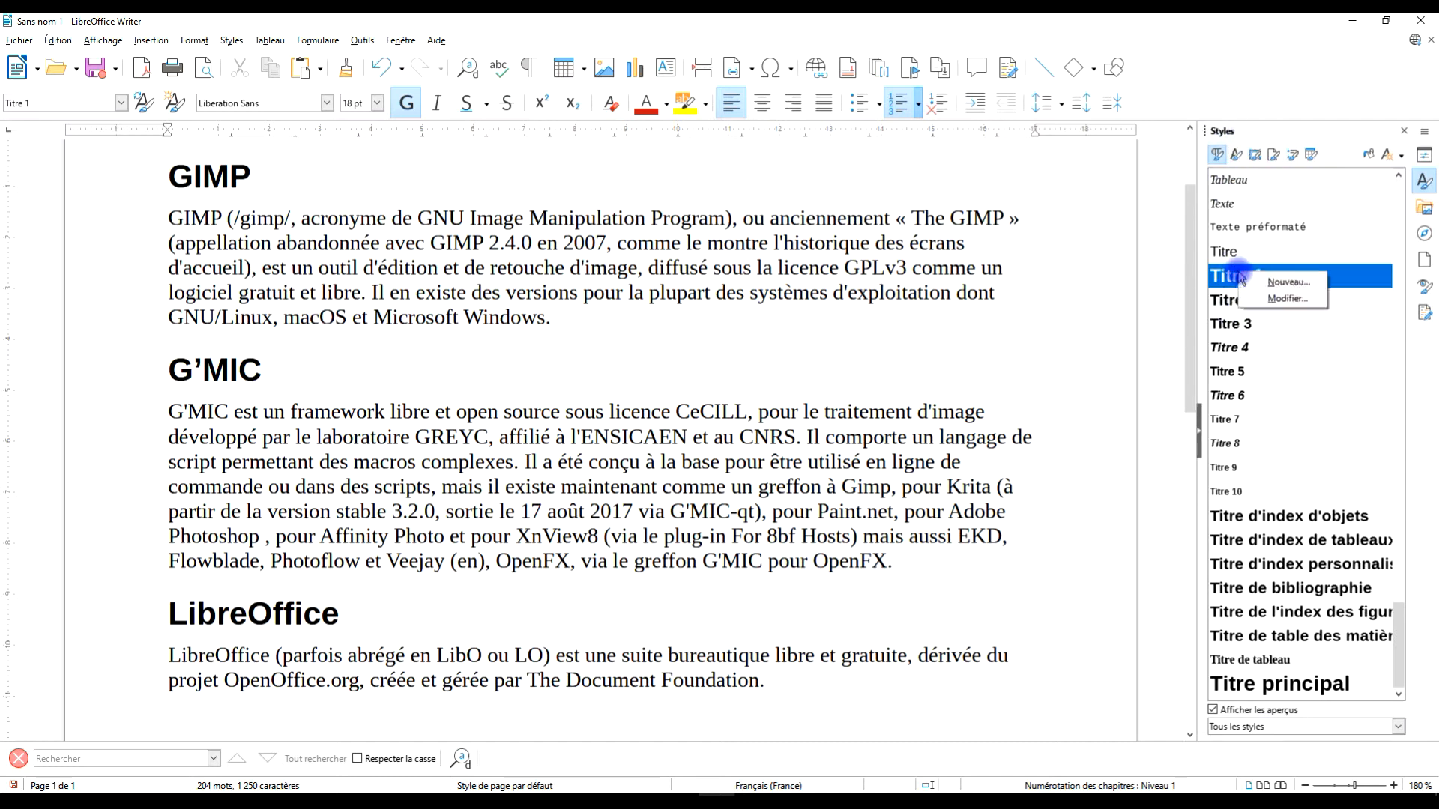
pyautogui.click(1274, 299)
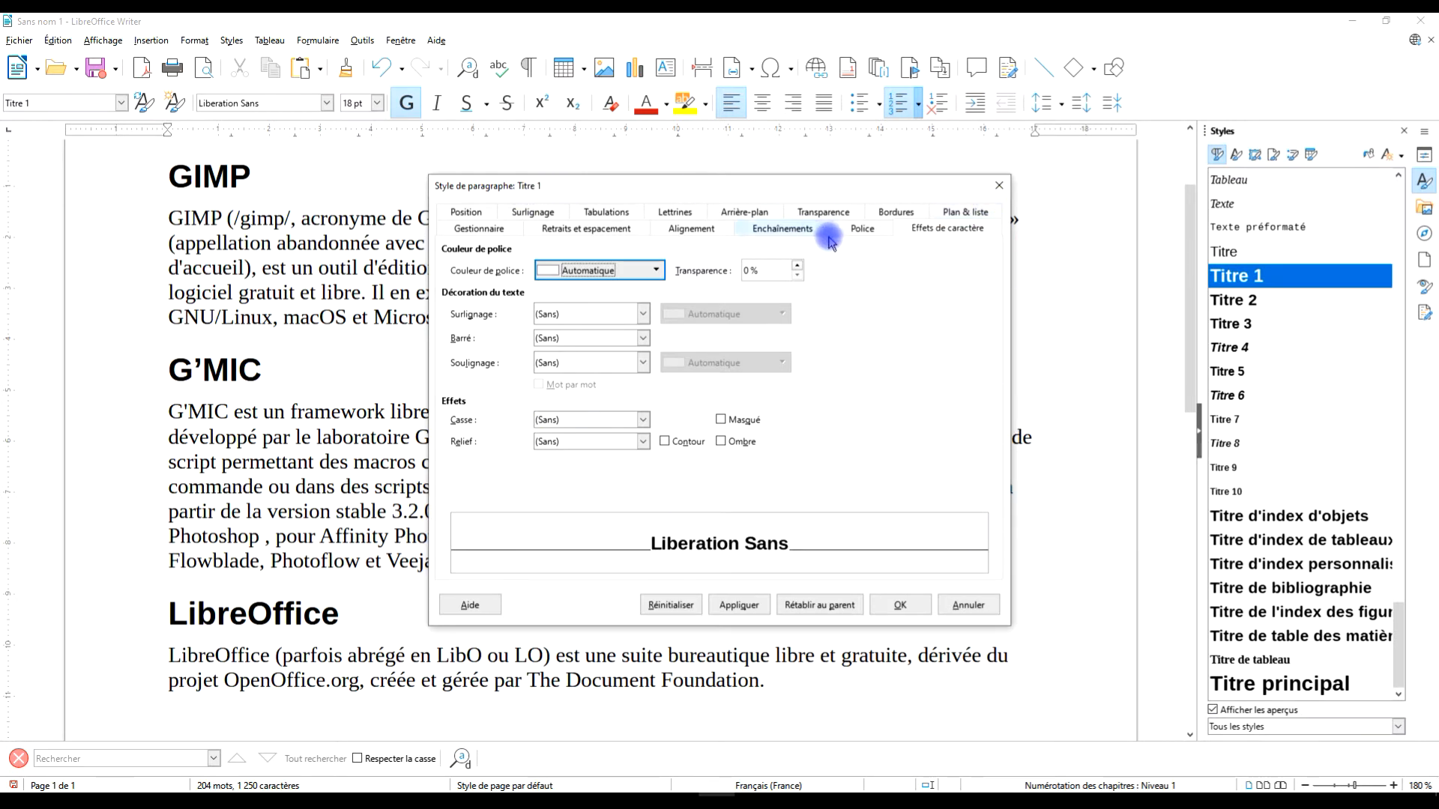
pyautogui.click(863, 233)
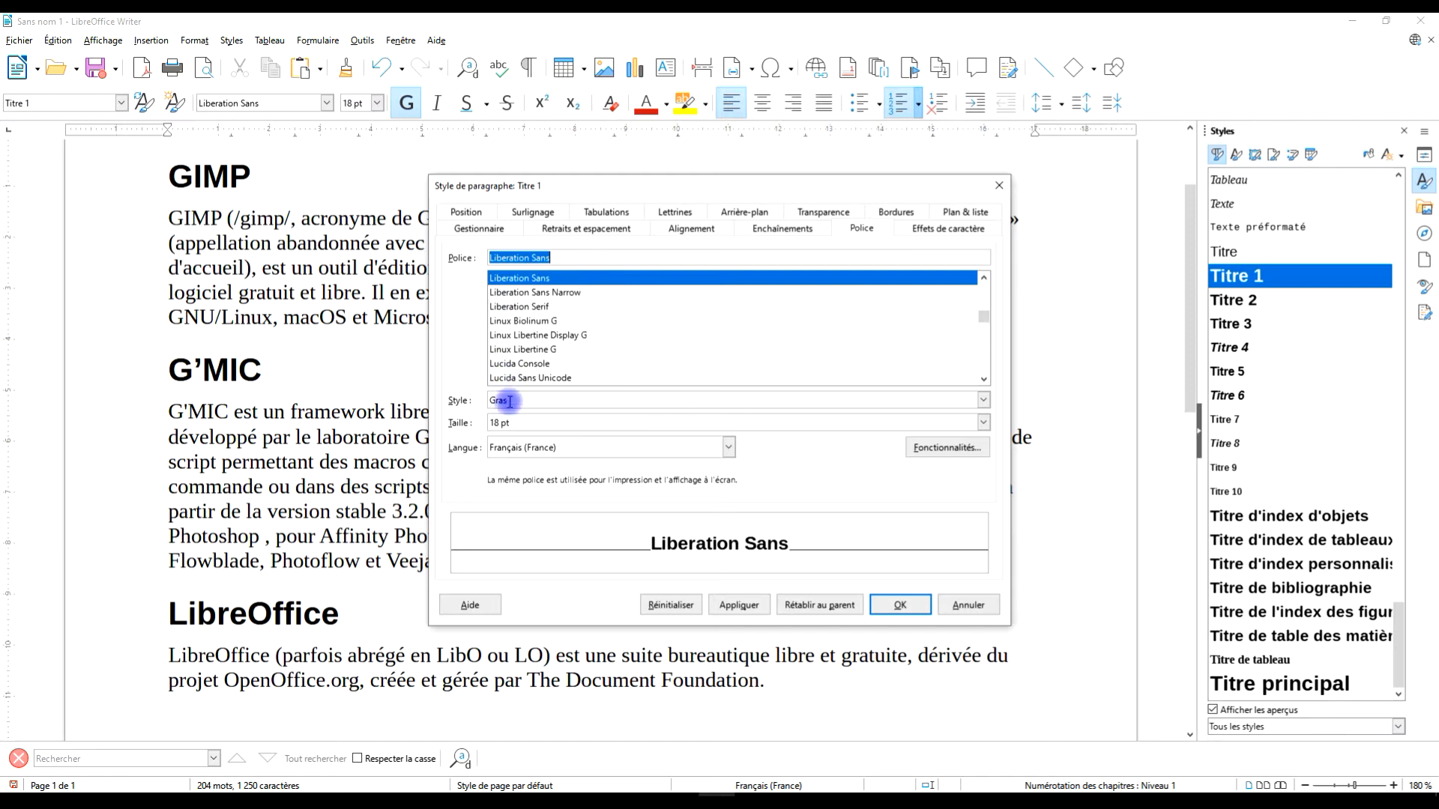
pyautogui.click(982, 422)
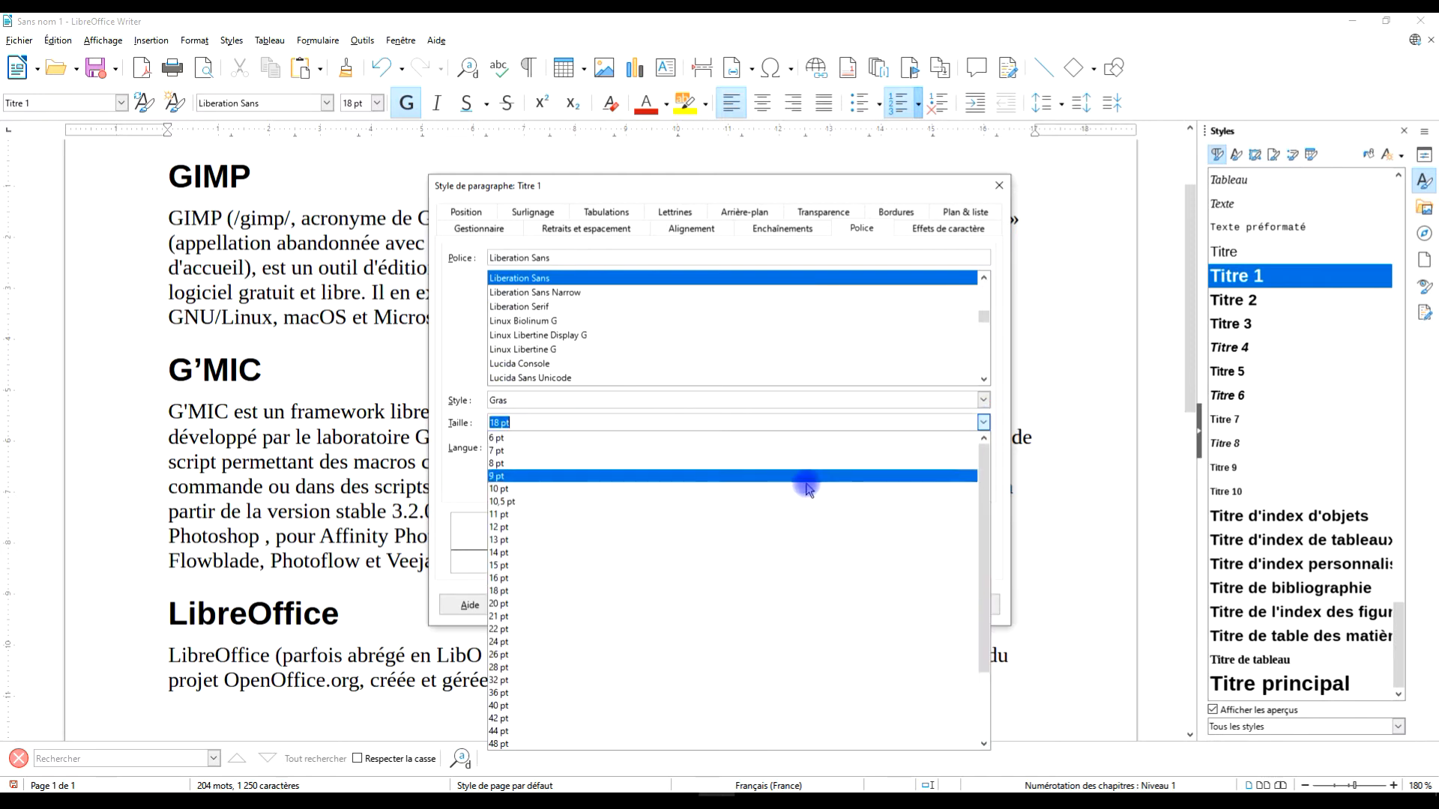
pyautogui.click(513, 554)
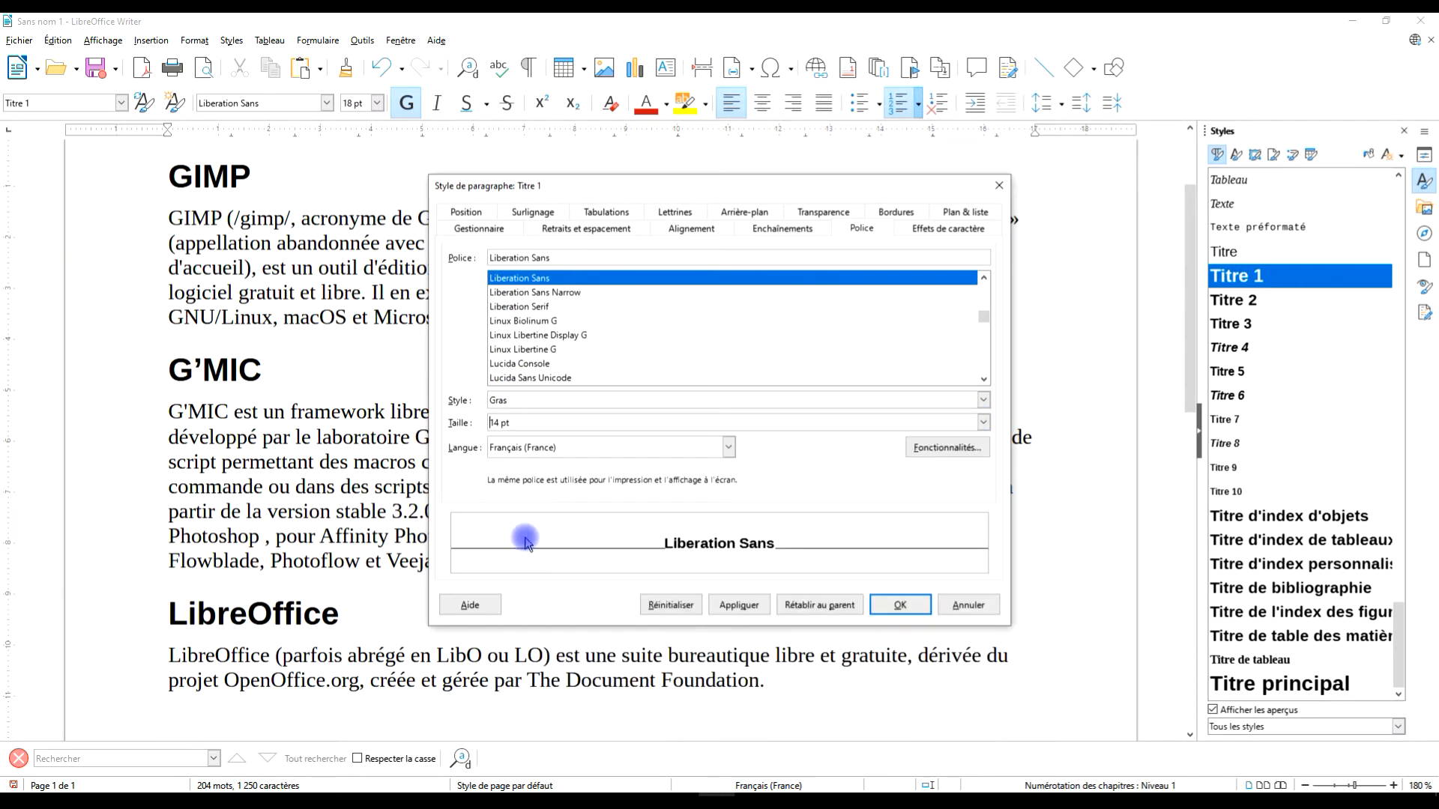
pyautogui.click(942, 230)
pyautogui.click(862, 229)
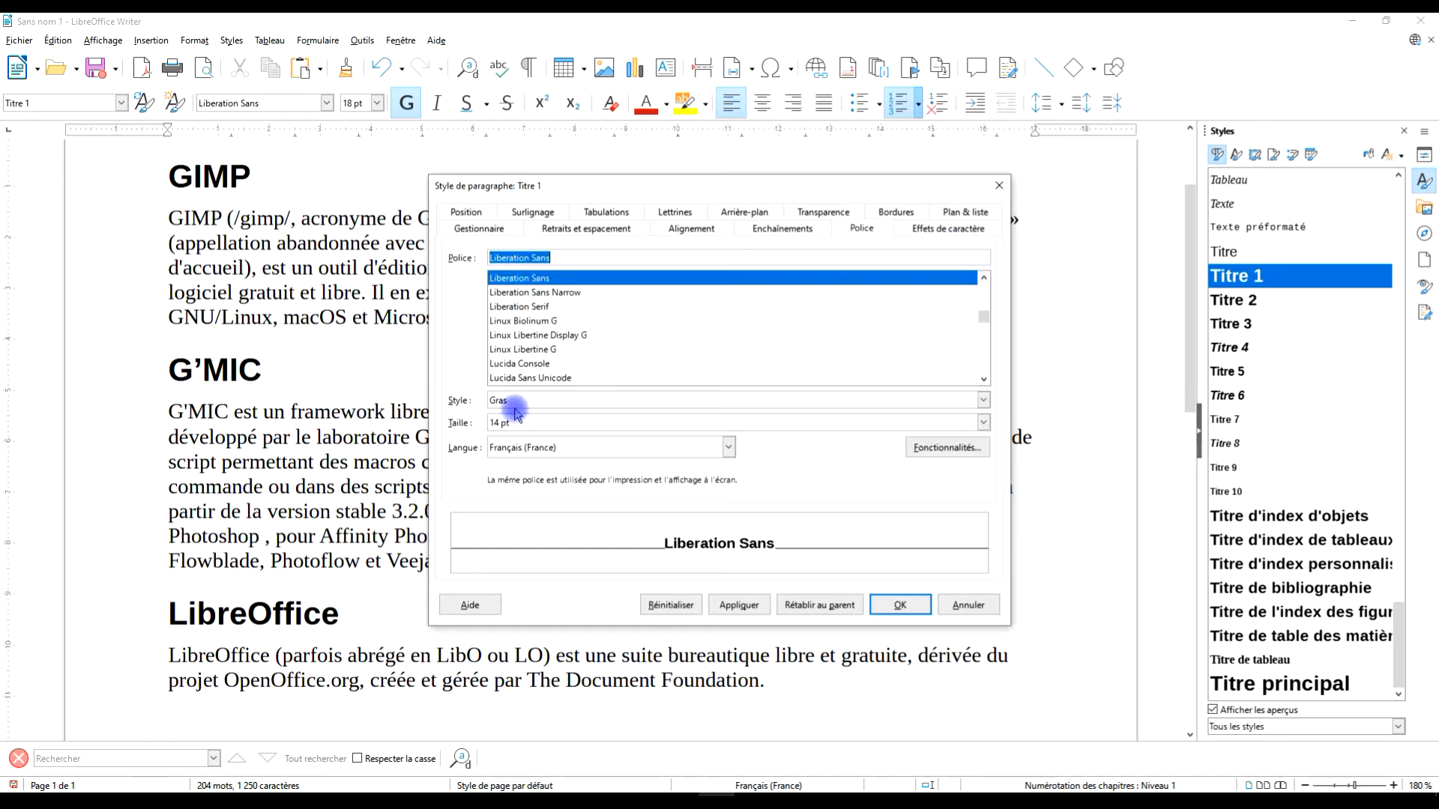
pyautogui.click(983, 401)
pyautogui.click(982, 399)
# Step: Set the underline of the Titre 1 style to Double and confirm the style changes
pyautogui.click(945, 229)
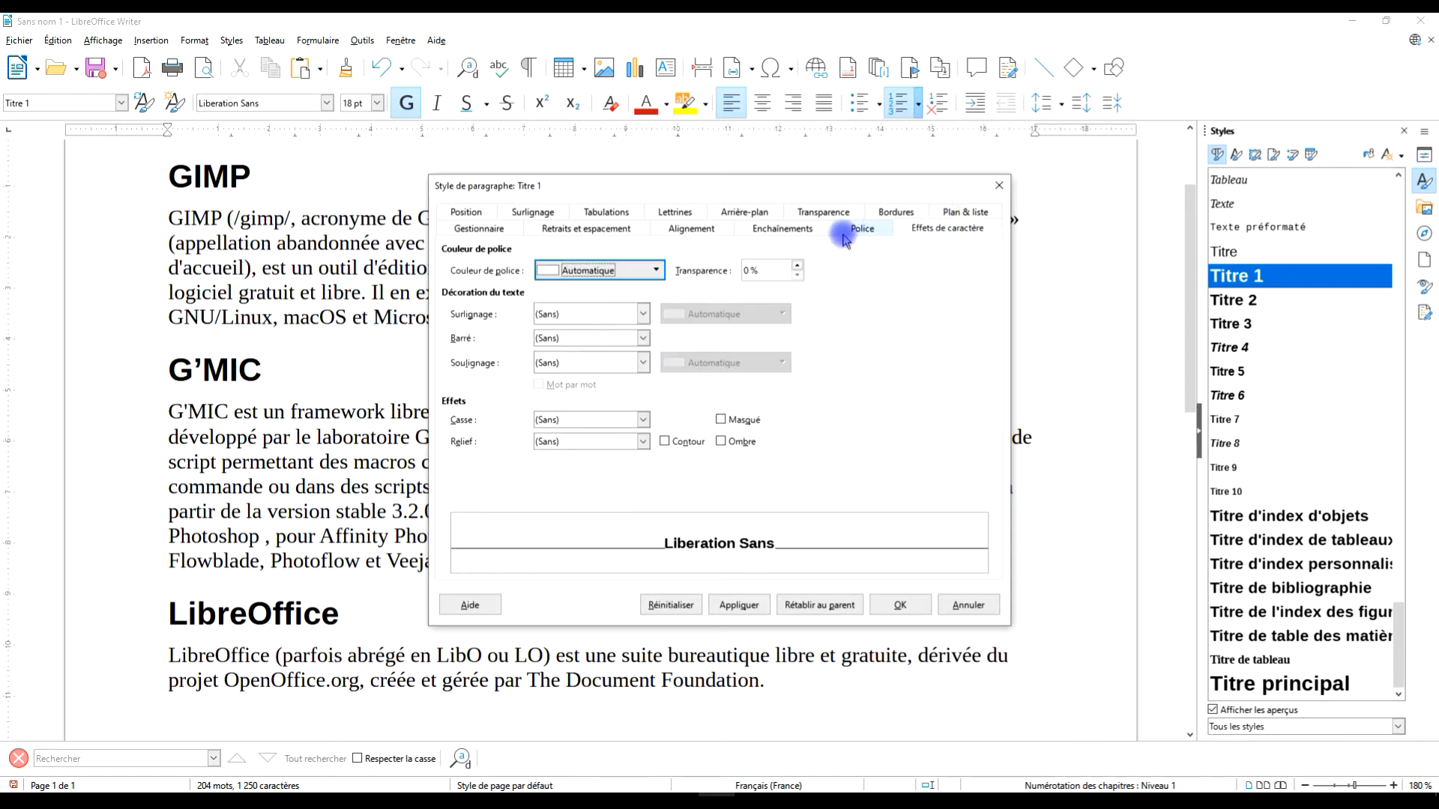
pyautogui.click(573, 363)
pyautogui.click(586, 405)
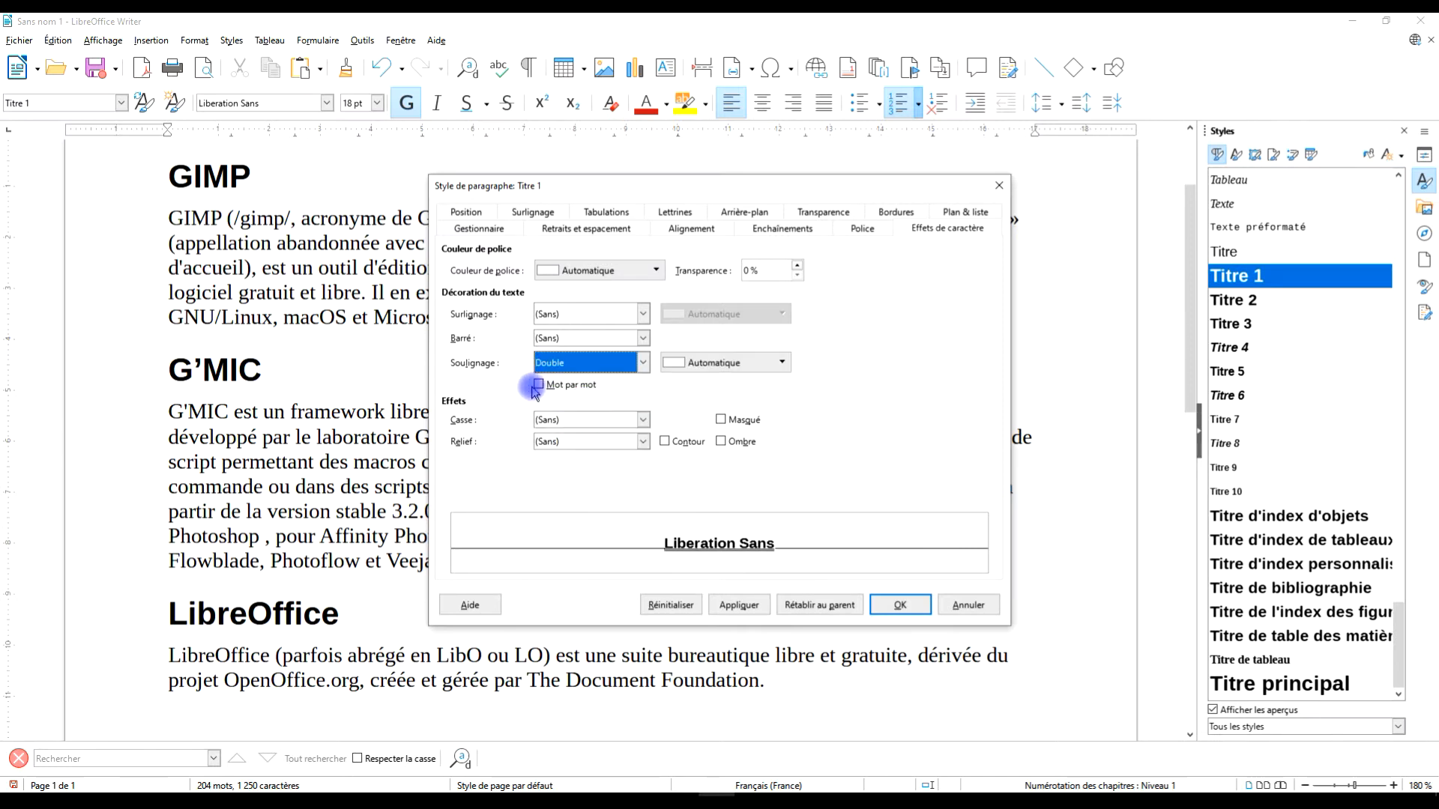
pyautogui.click(896, 606)
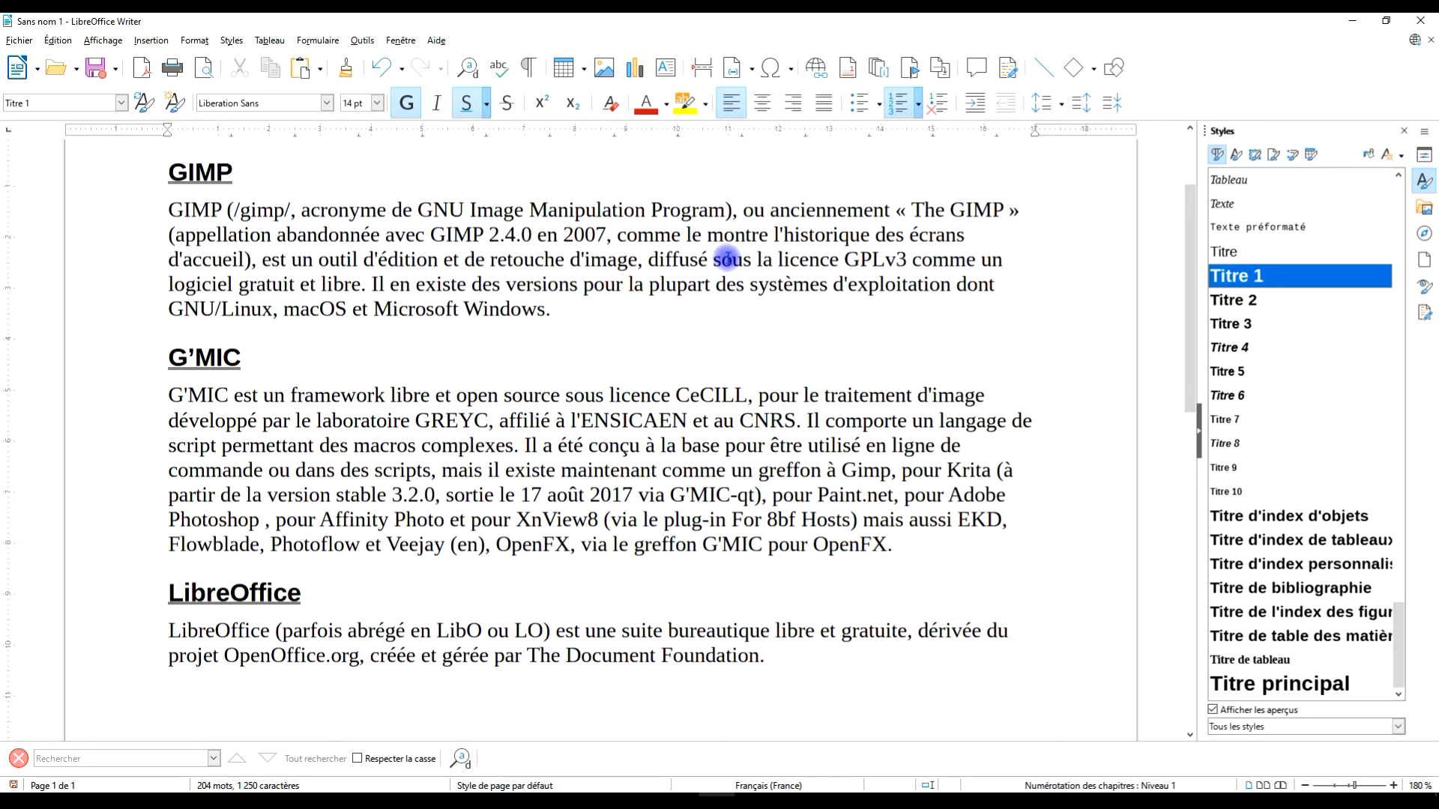
# Step: Display the formatting marks to inspect the paragraph ends and spaces in the document
pyautogui.tripleClick(453, 235)
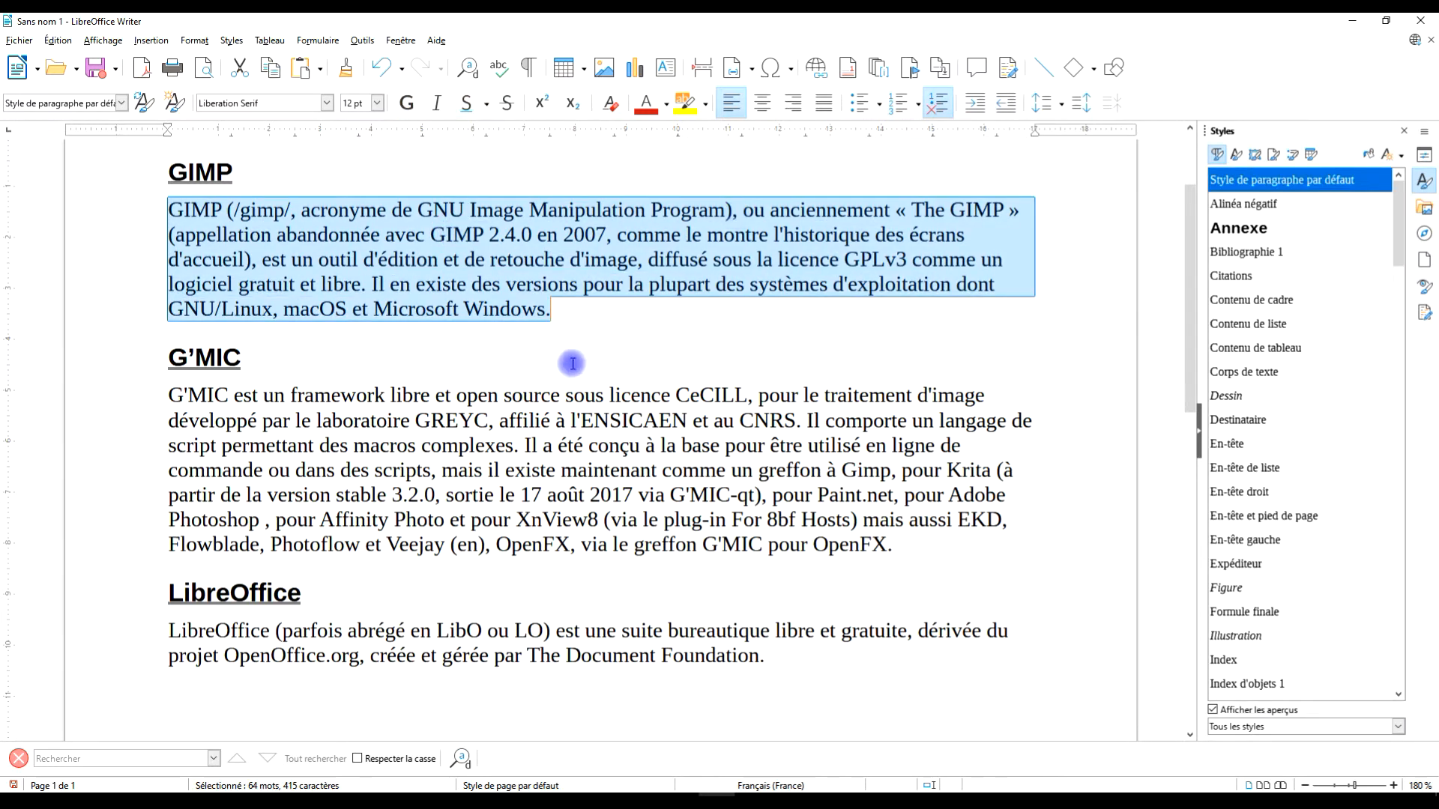
pyautogui.tripleClick(517, 420)
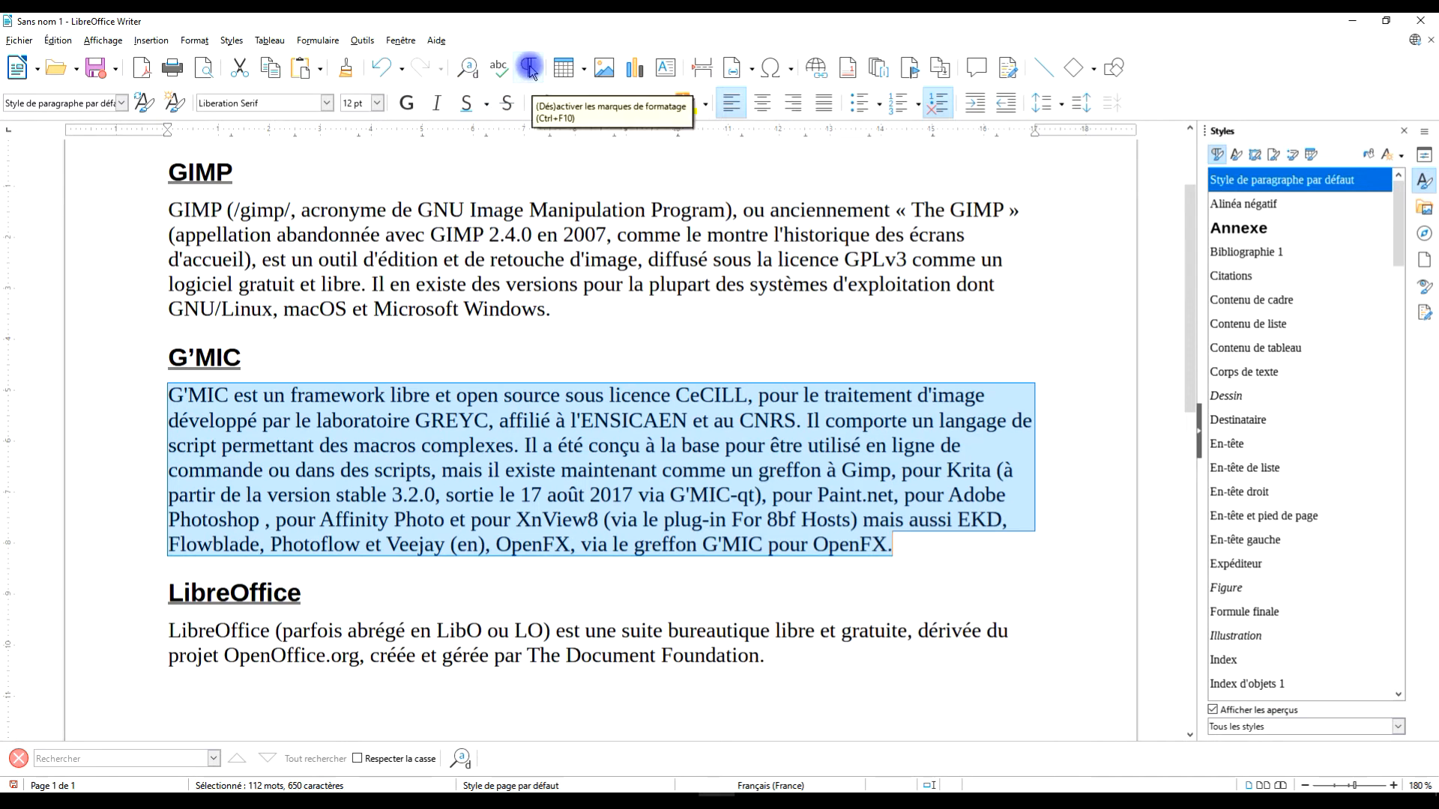
pyautogui.click(529, 68)
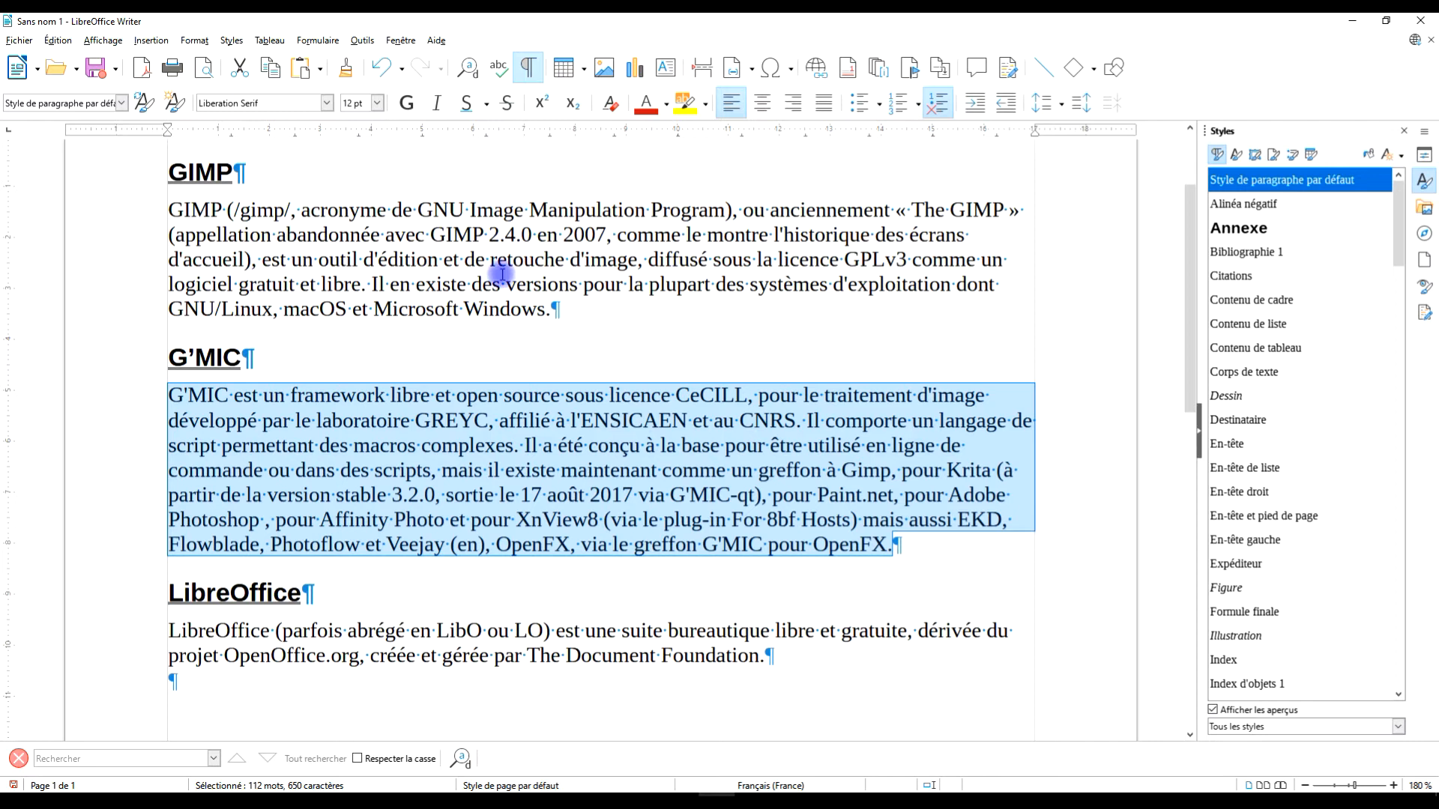
# Step: Select the body paragraphs under GIMP, G'MIC and LibreOffice together and apply the Corps de texte paragraph style to them
pyautogui.tripleClick(483, 224)
pyautogui.click(484, 224)
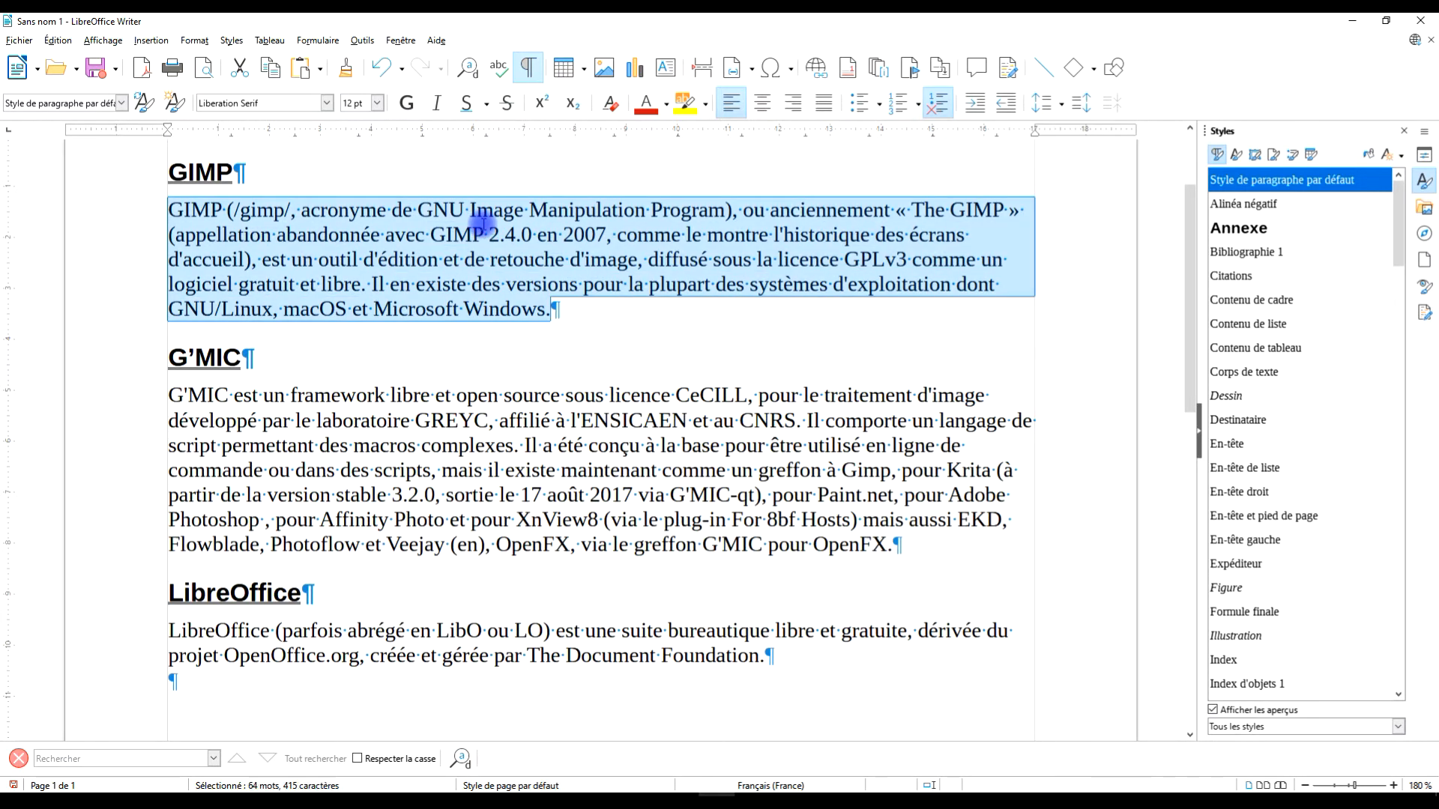
pyautogui.keyDown('ctrl'); pyautogui.tripleClick(485, 445); pyautogui.keyUp('ctrl')
pyautogui.keyDown('ctrl'); pyautogui.click(486, 444); pyautogui.keyUp('ctrl')
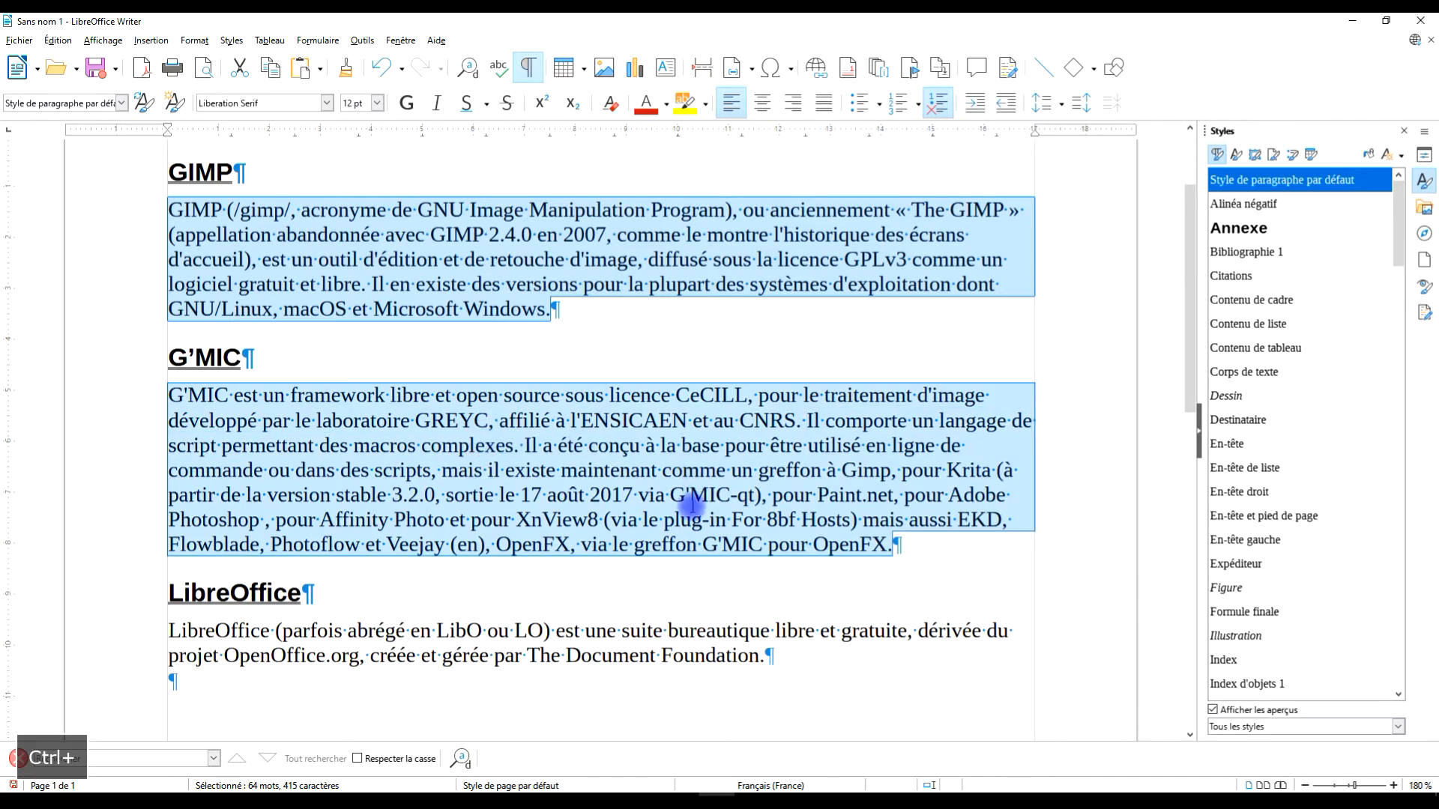
pyautogui.scroll(-1, 663, 457)
pyautogui.keyDown('ctrl'); pyautogui.tripleClick(534, 561); pyautogui.keyUp('ctrl')
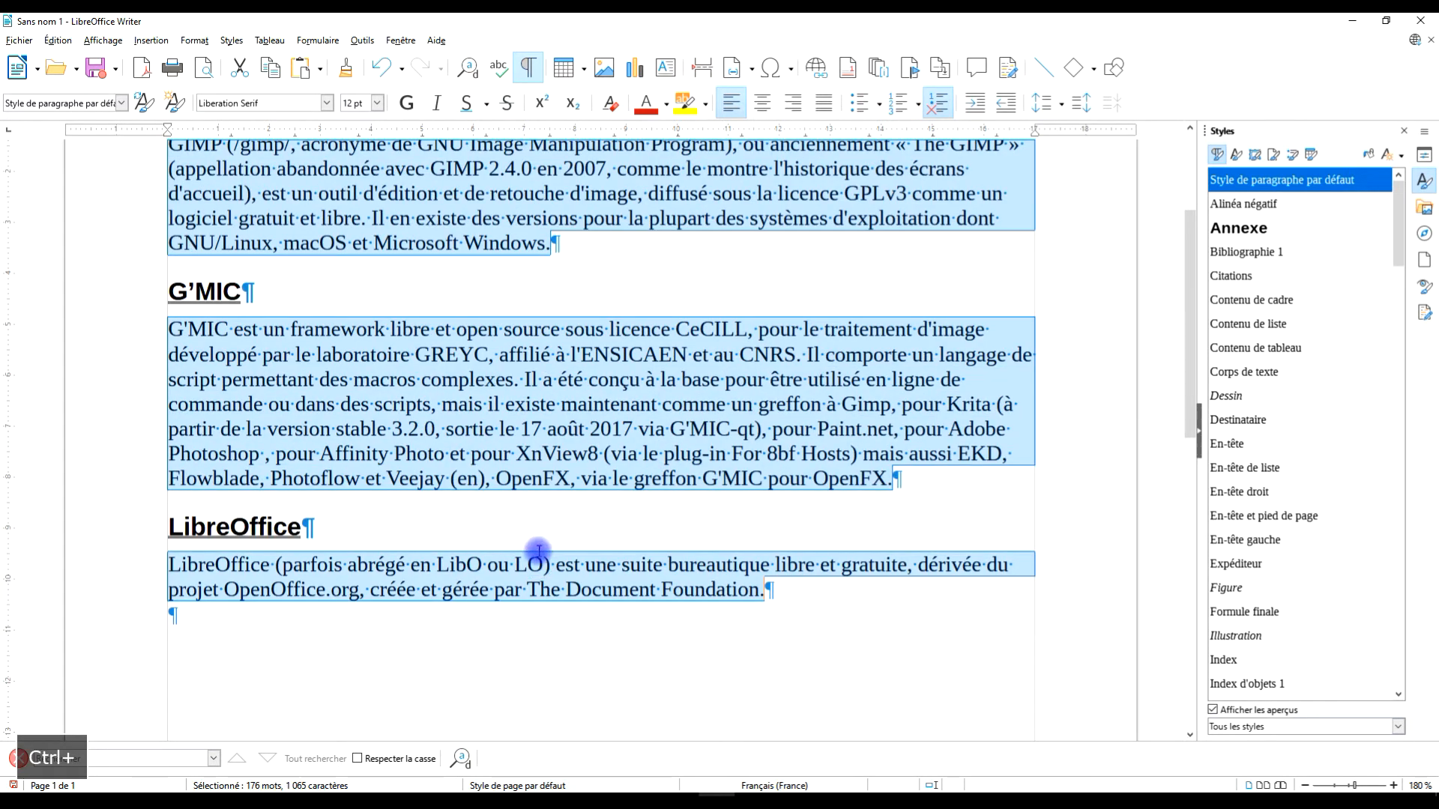
pyautogui.click(121, 104)
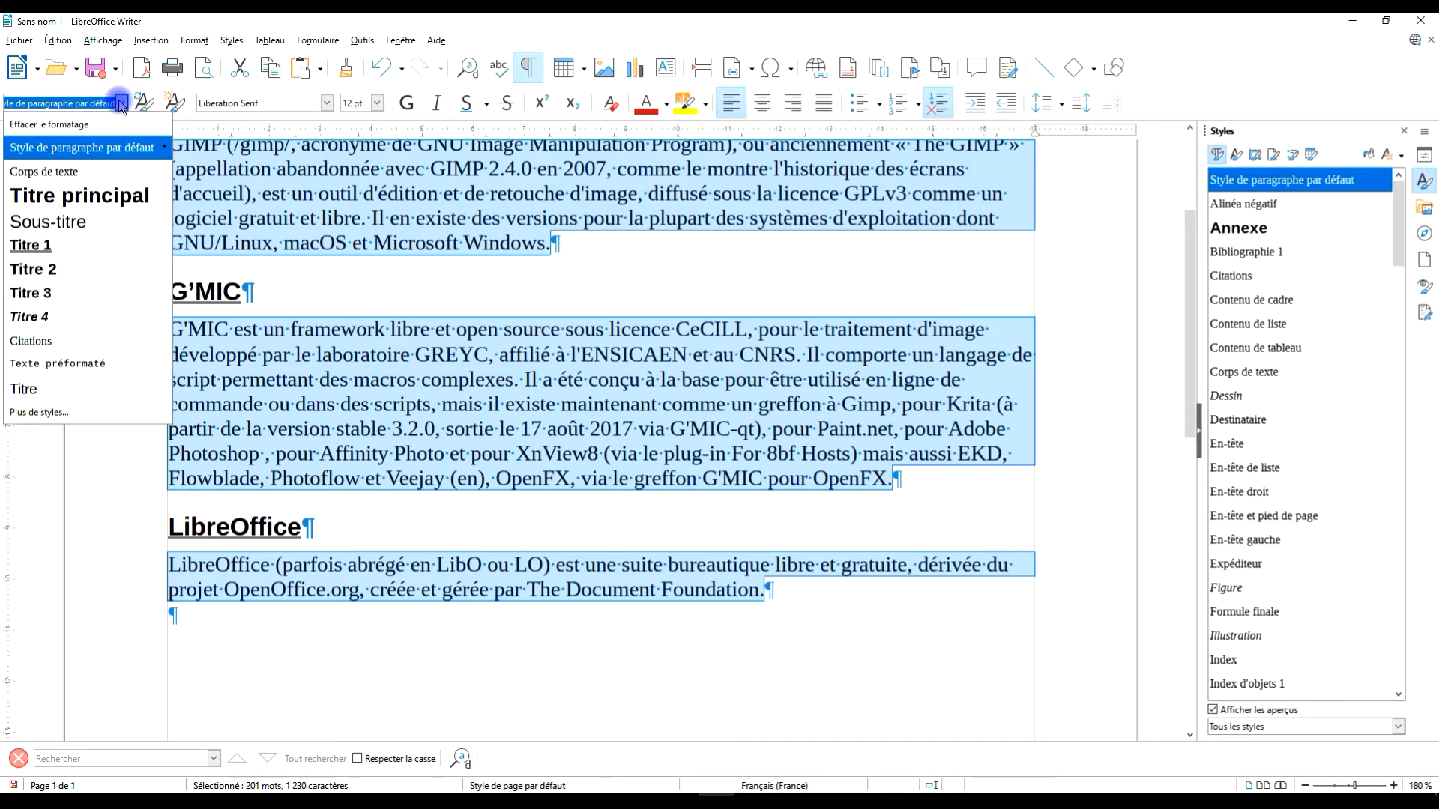
pyautogui.click(94, 174)
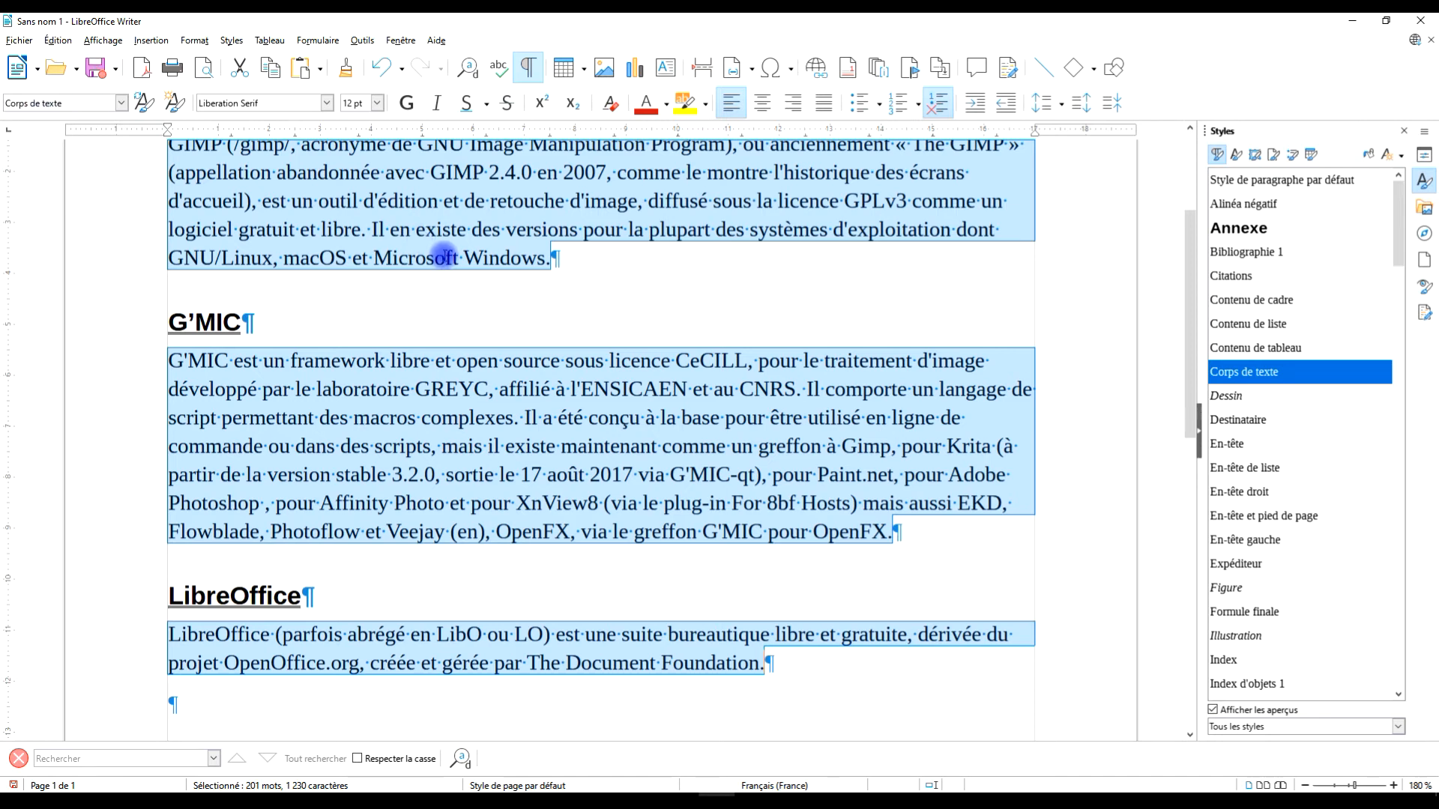
# Step: Modify the Corps de texte paragraph style, setting its alignment to Justifié
pyautogui.rightClick(1250, 373)
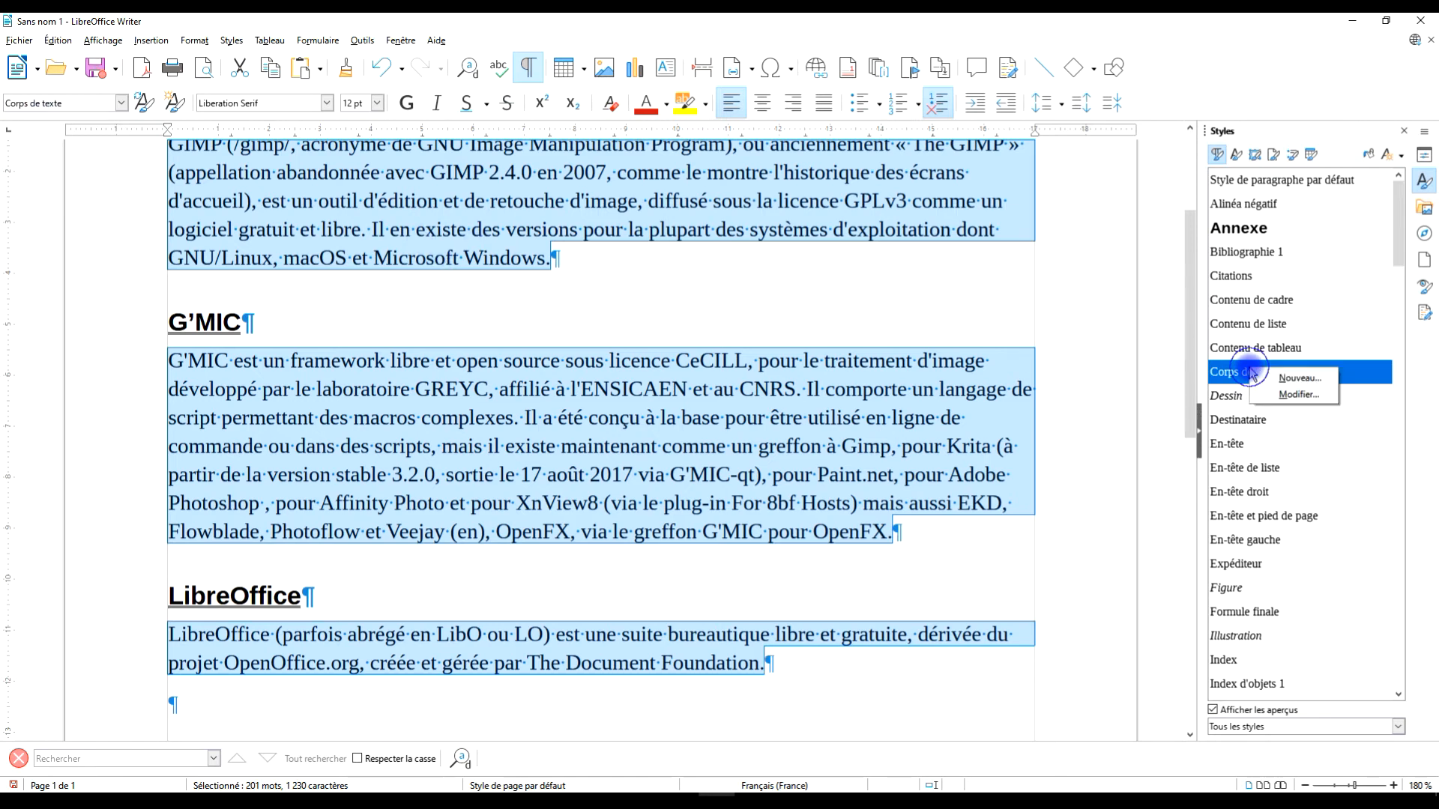
pyautogui.click(1292, 397)
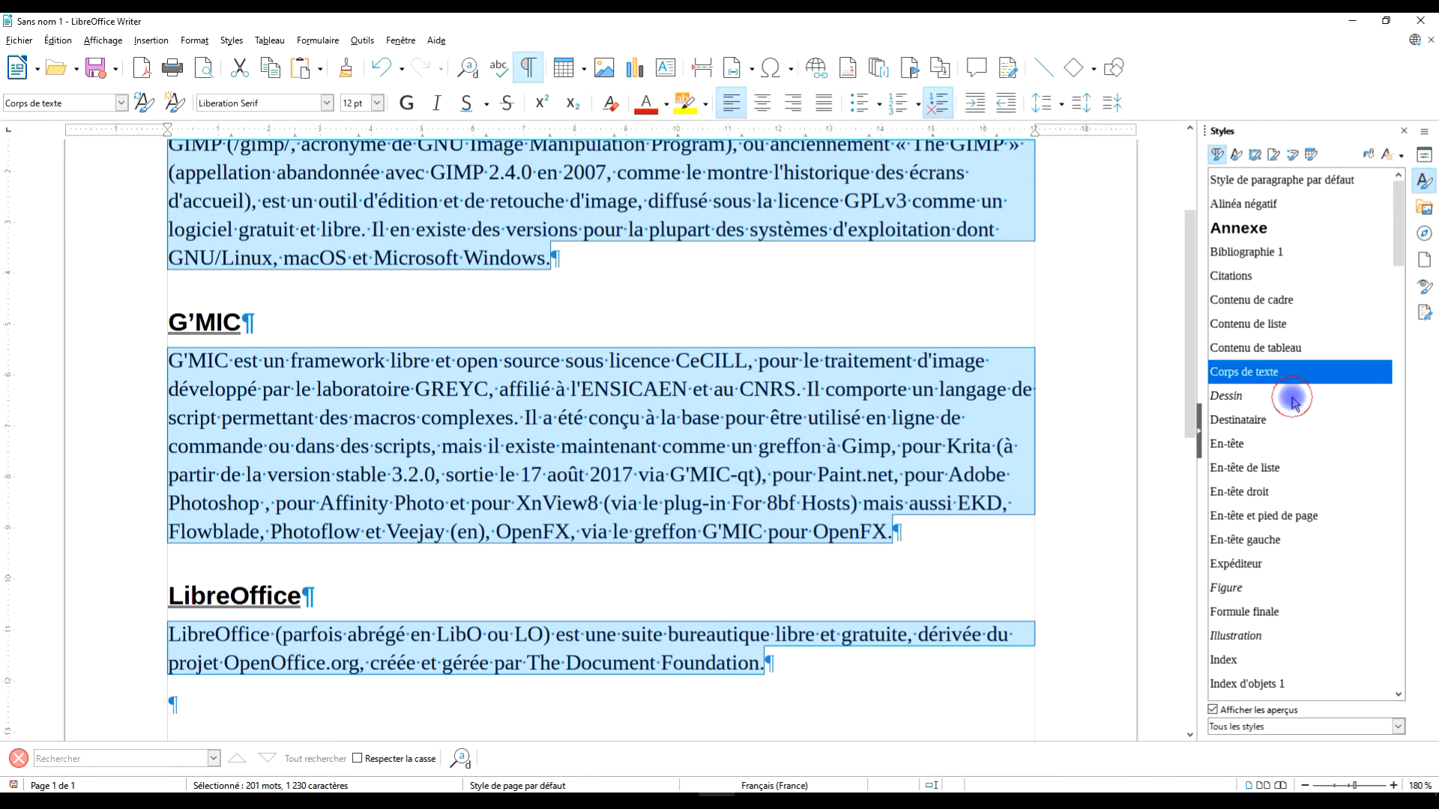
pyautogui.moveTo(659, 180); pyautogui.dragTo(401, 180)
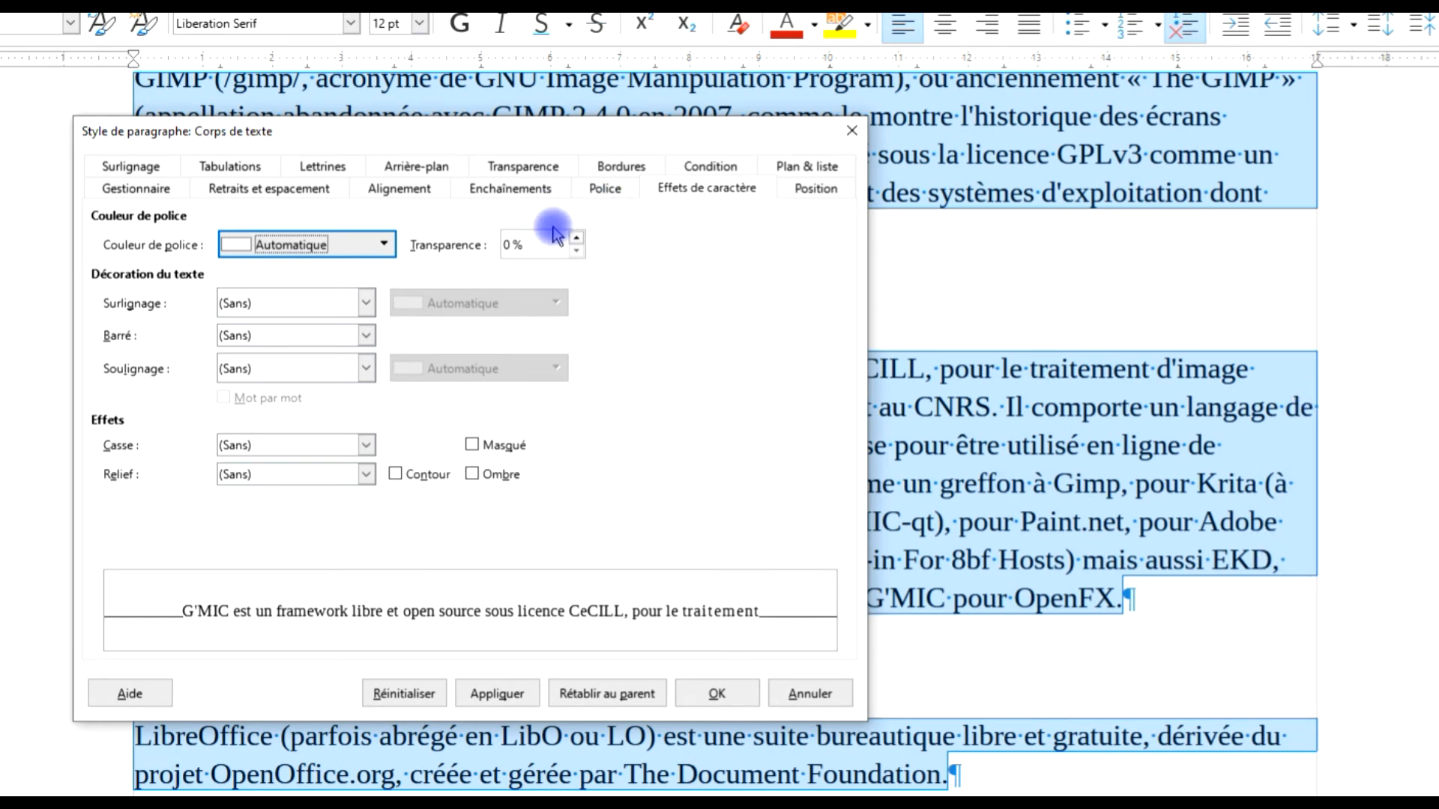
pyautogui.click(416, 196)
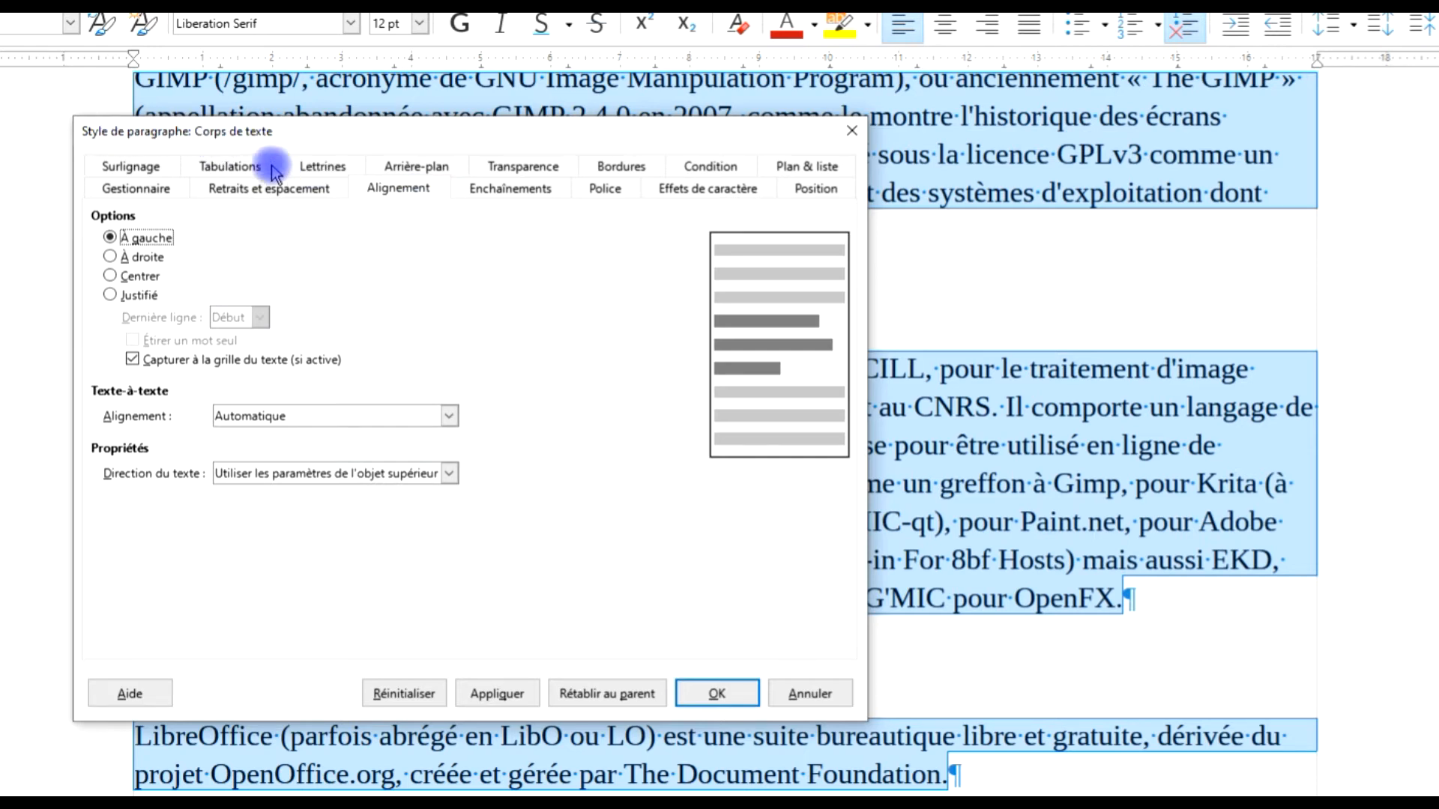
pyautogui.click(141, 297)
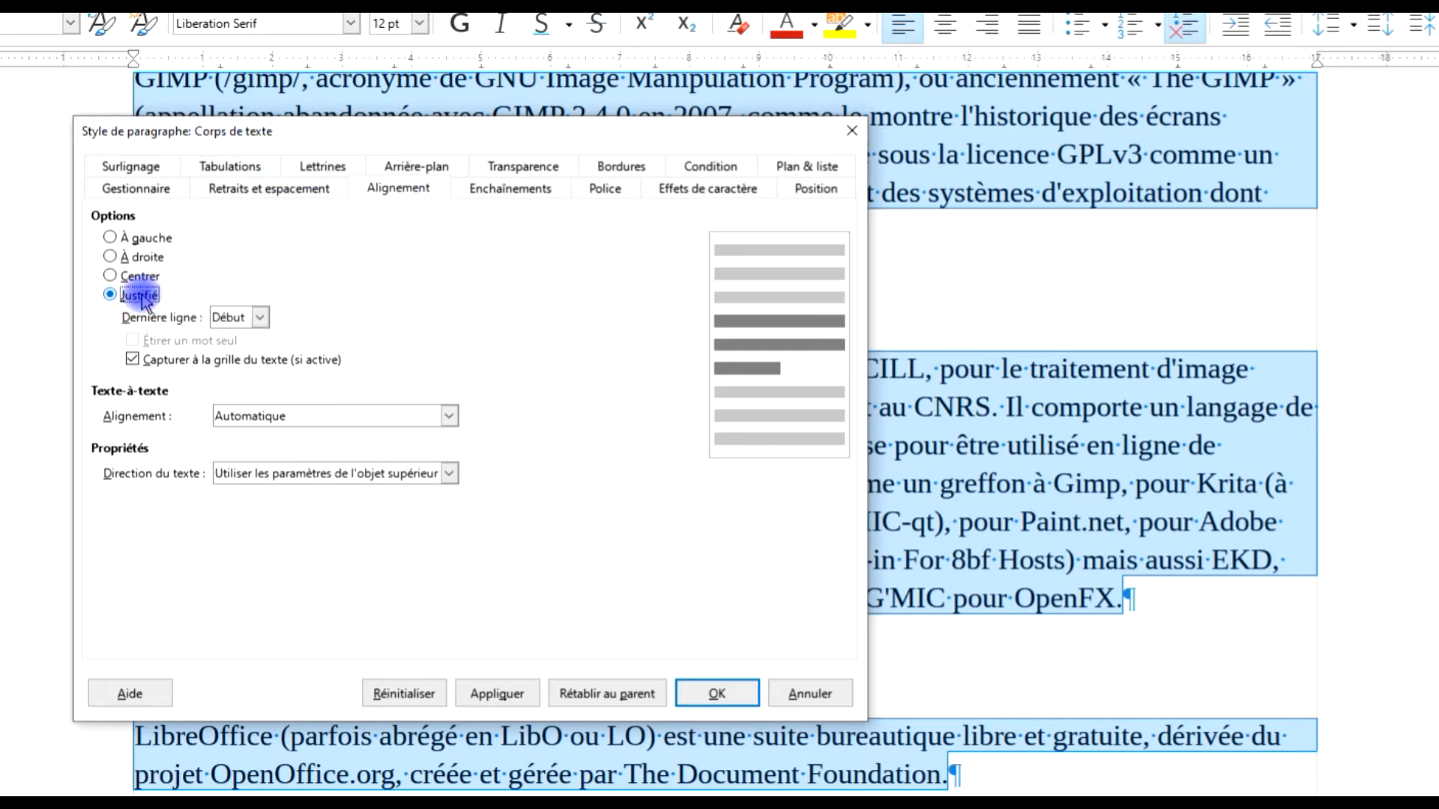
pyautogui.click(717, 695)
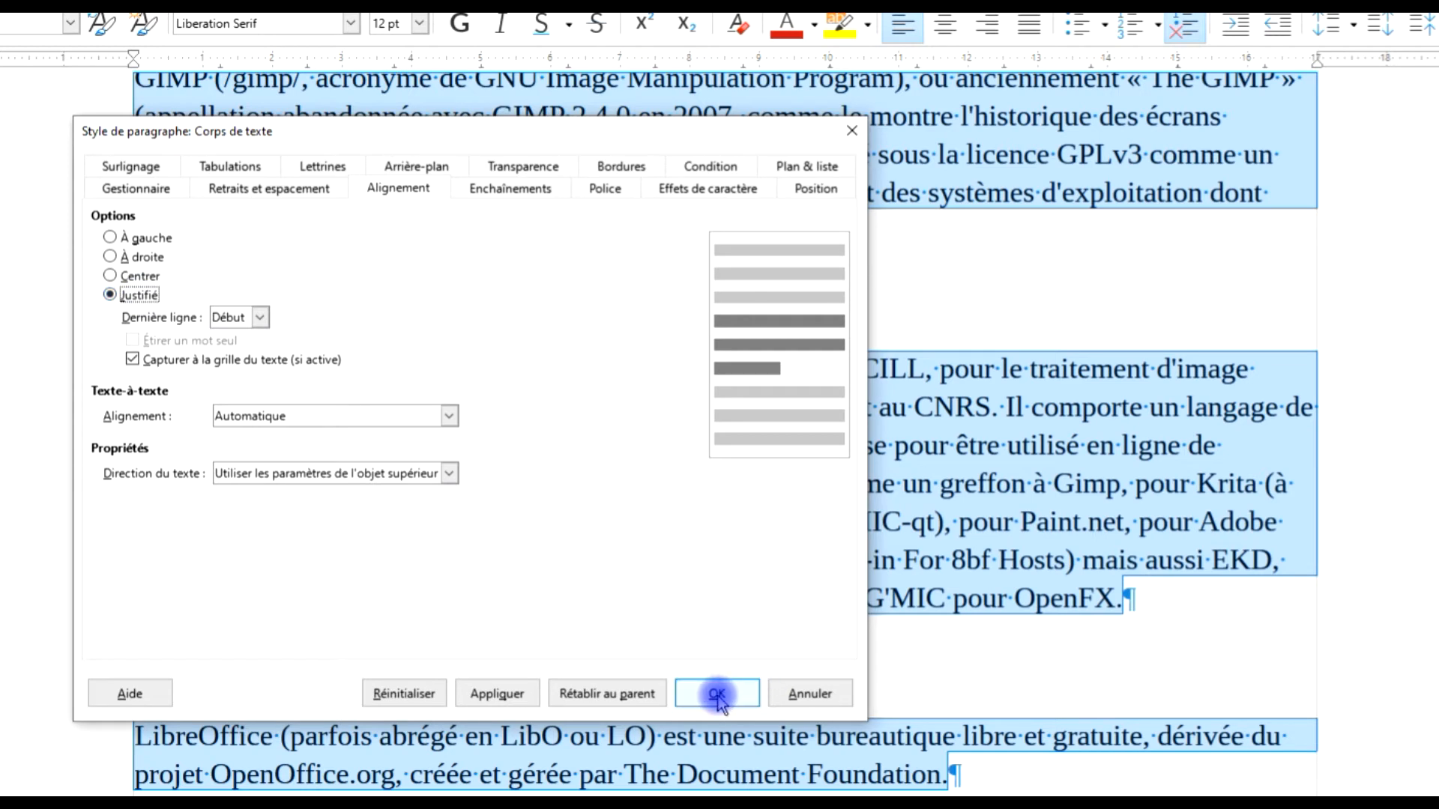
# Step: Set the font style of the Corps de texte style to Italique and confirm the style changes
pyautogui.click(708, 190)
pyautogui.click(632, 192)
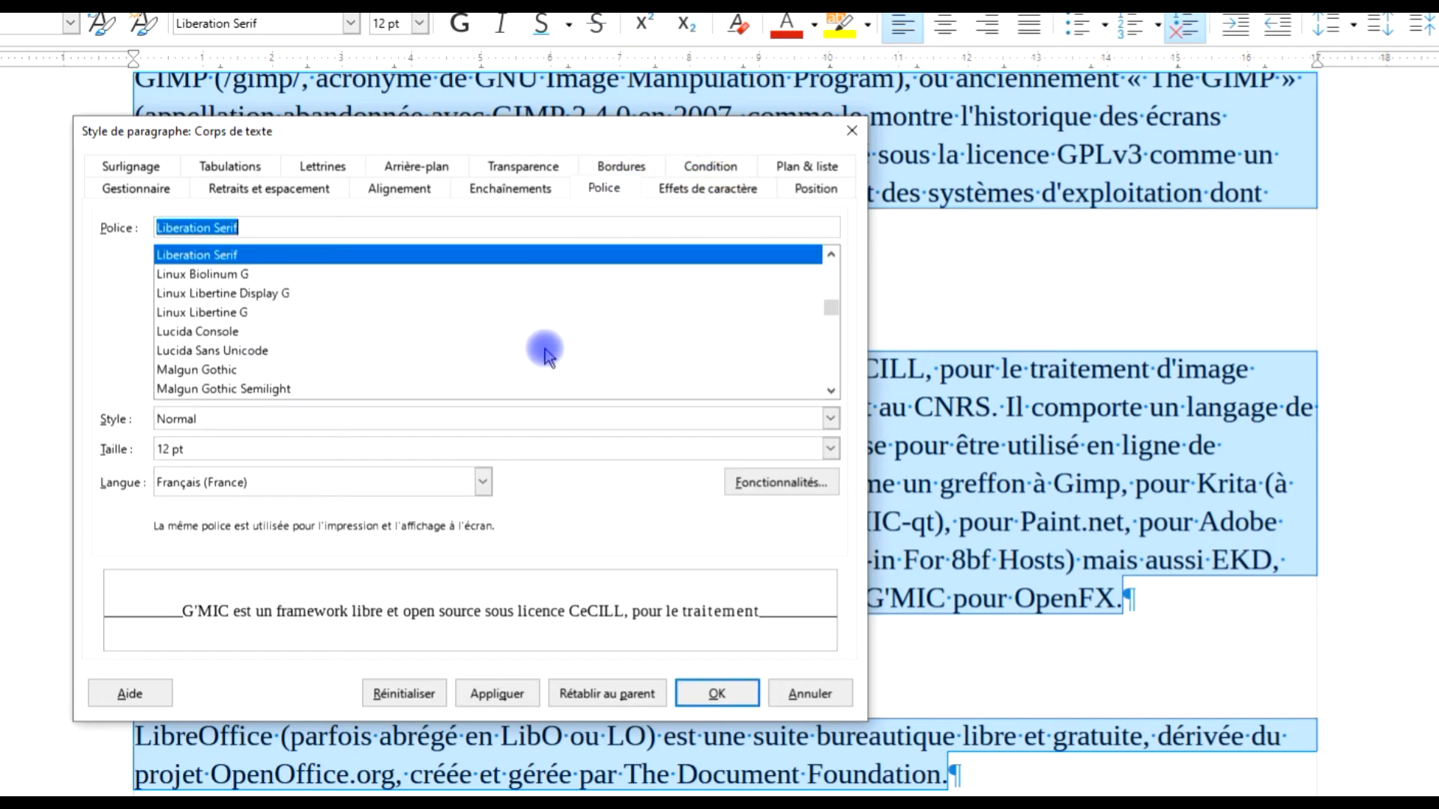
pyautogui.click(830, 419)
pyautogui.click(780, 473)
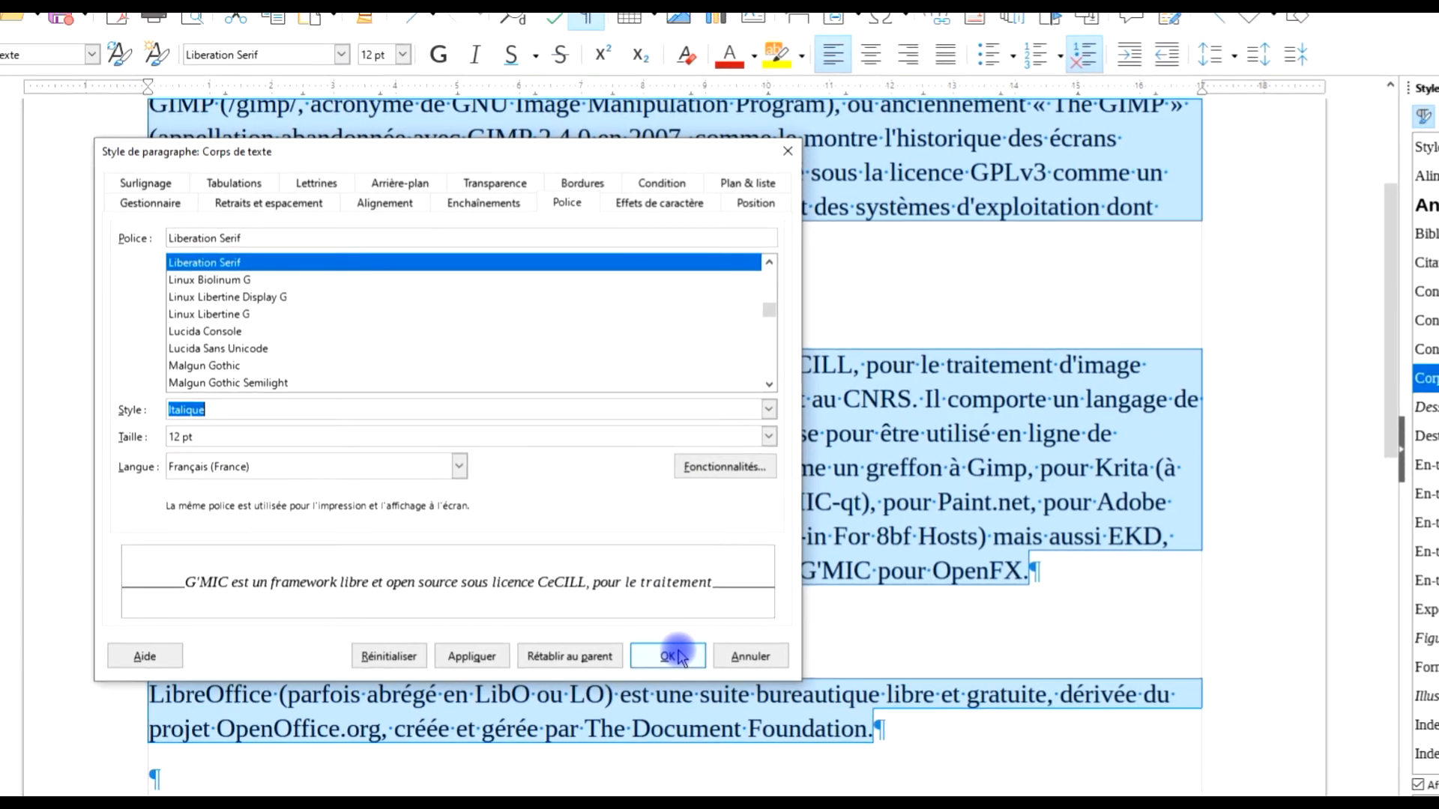
pyautogui.click(633, 625)
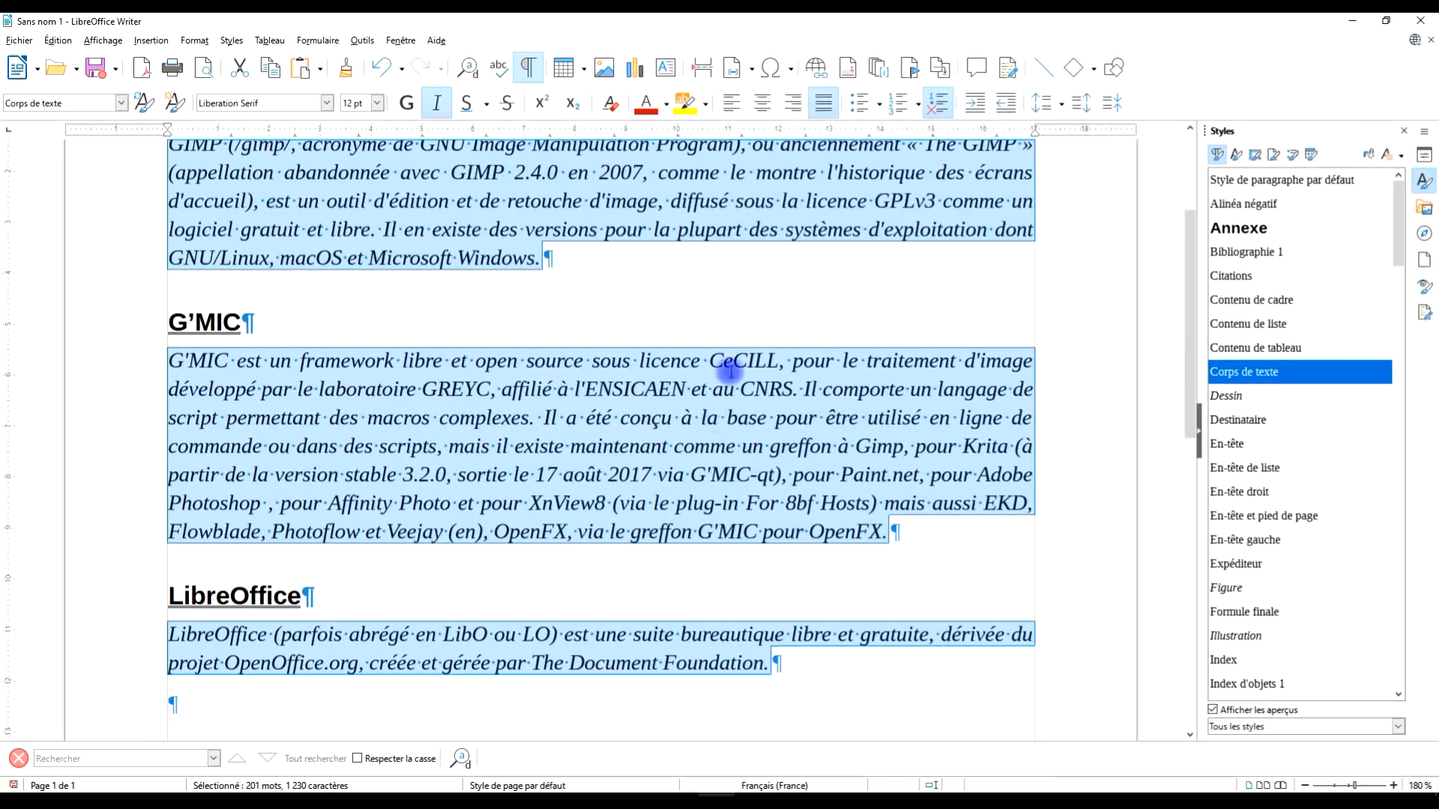
# Step: Modify the Corps de texte style again, setting the spacing below the paragraph to 1,00 cm
pyautogui.scroll(3, 622, 355)
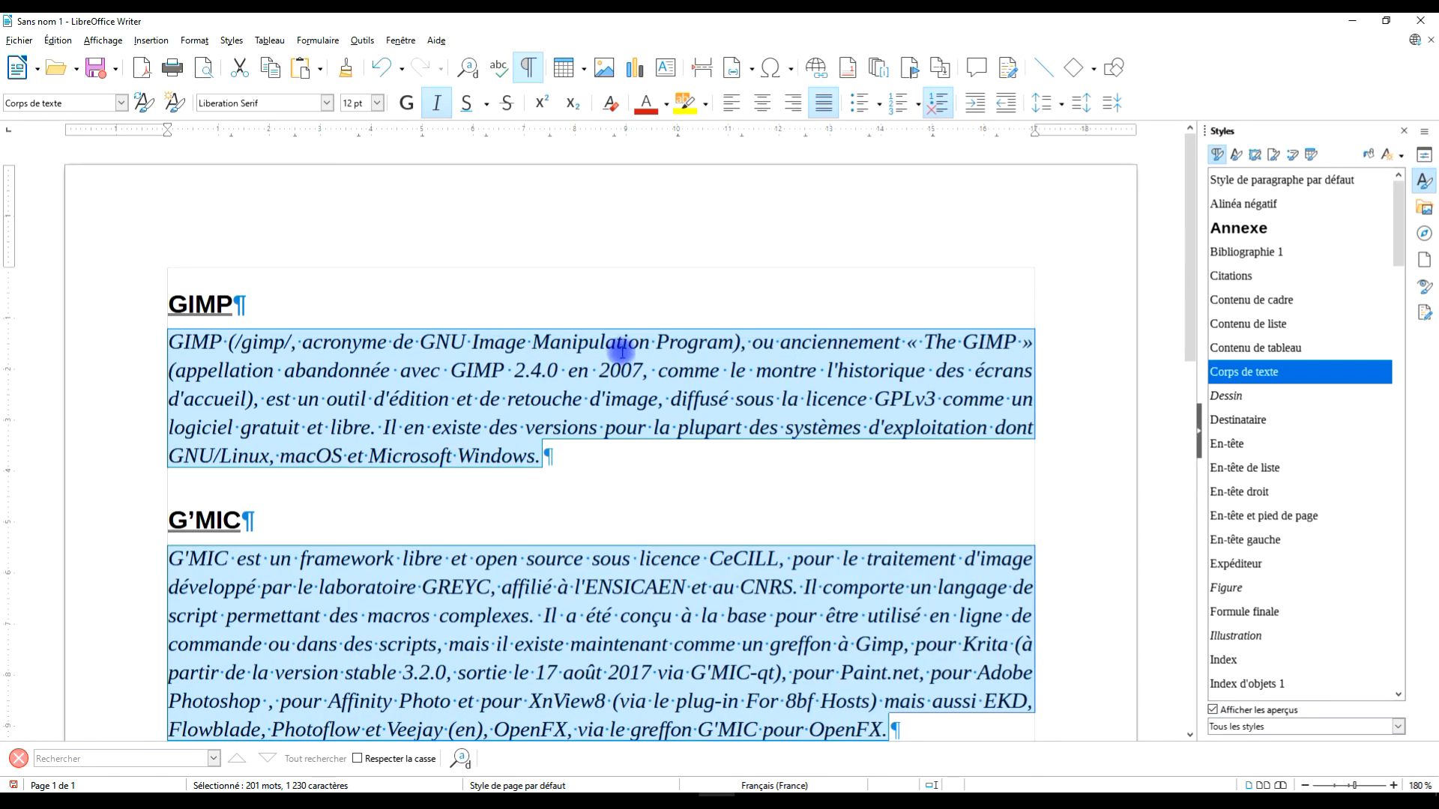
pyautogui.scroll(-3, 575, 443)
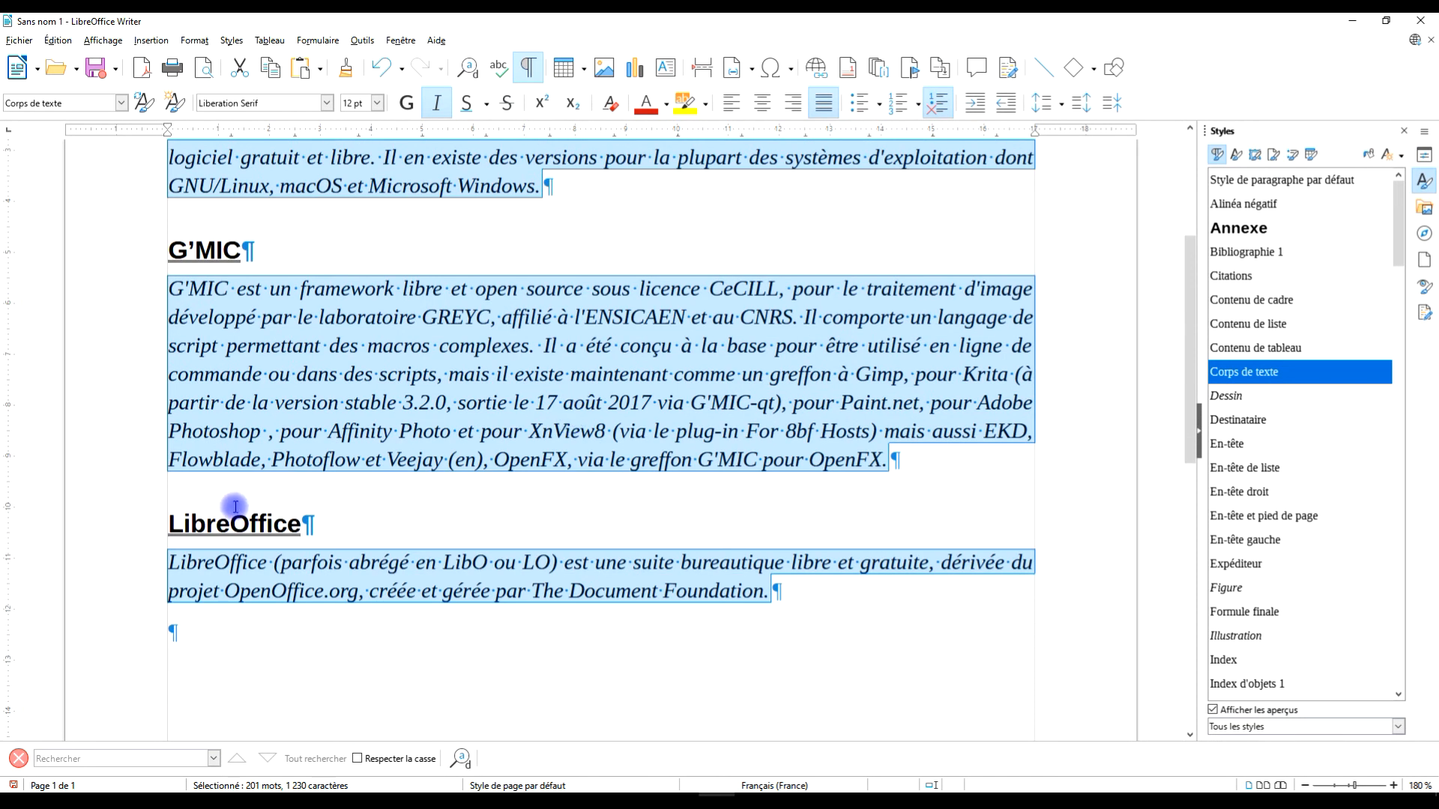
pyautogui.scroll(2, 414, 427)
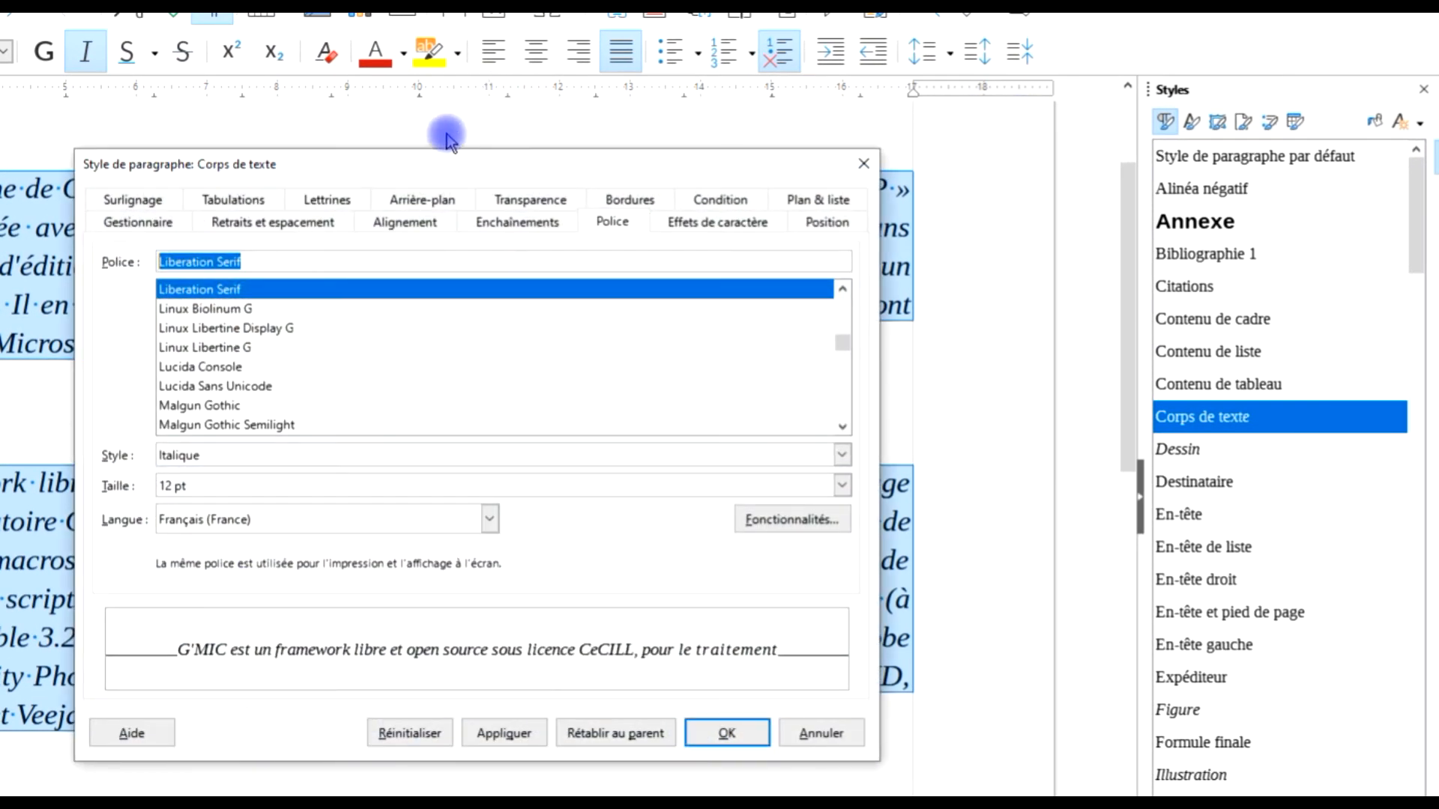
pyautogui.click(268, 224)
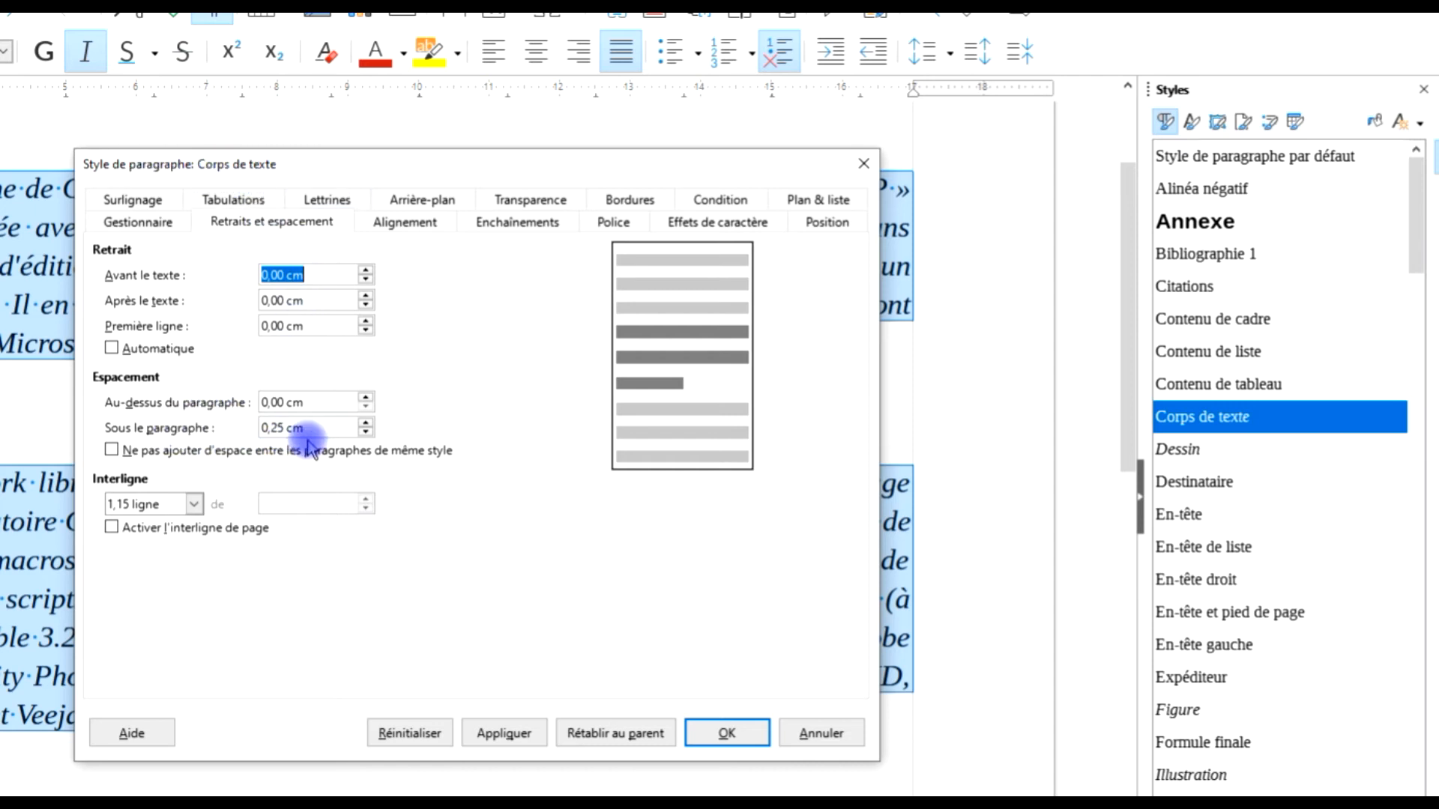
pyautogui.click(365, 424)
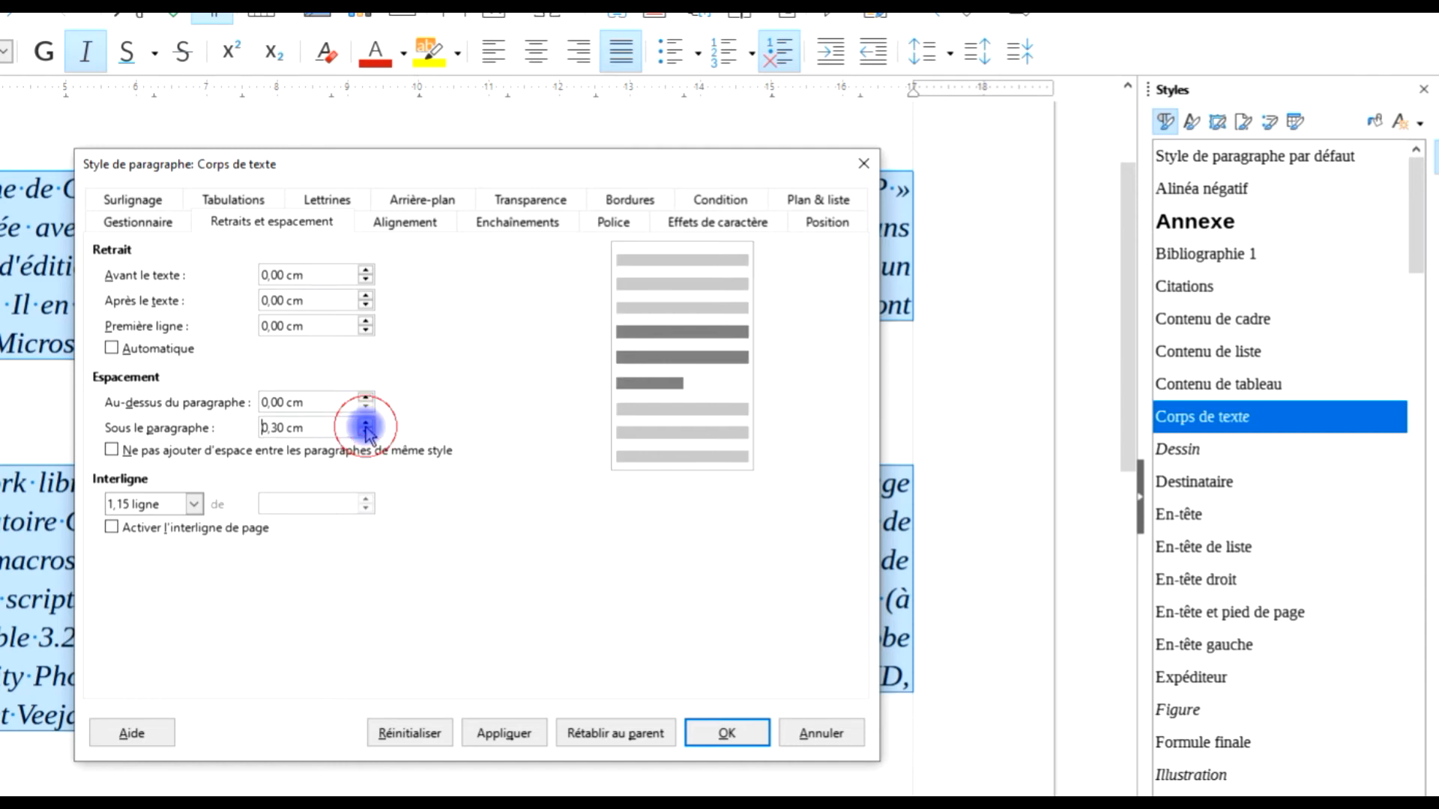
pyautogui.click(365, 424)
pyautogui.click(365, 425)
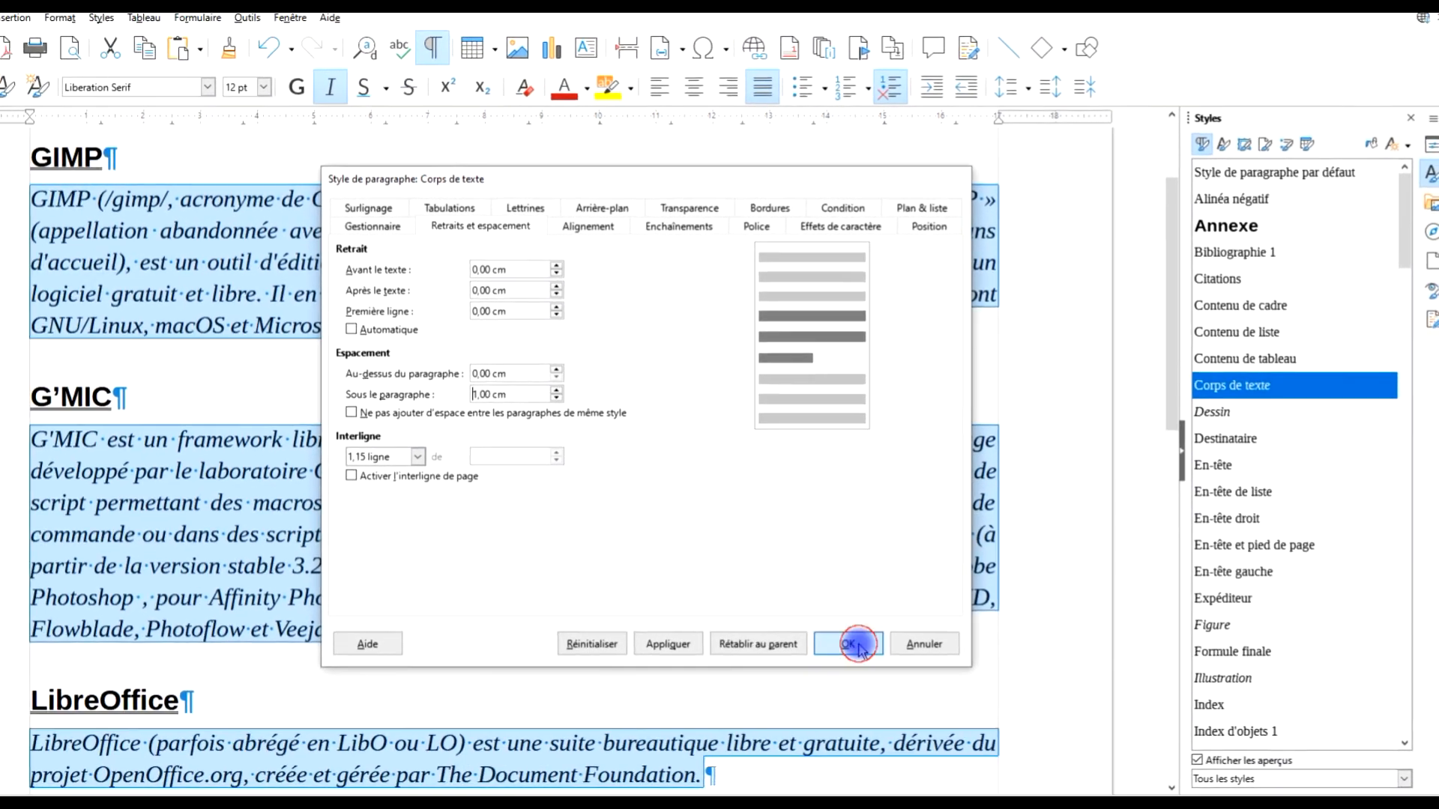
pyautogui.click(740, 723)
# Step: Examine the spacing between the body paragraphs and the headings throughout the whole page
pyautogui.scroll(-4, 76, 504)
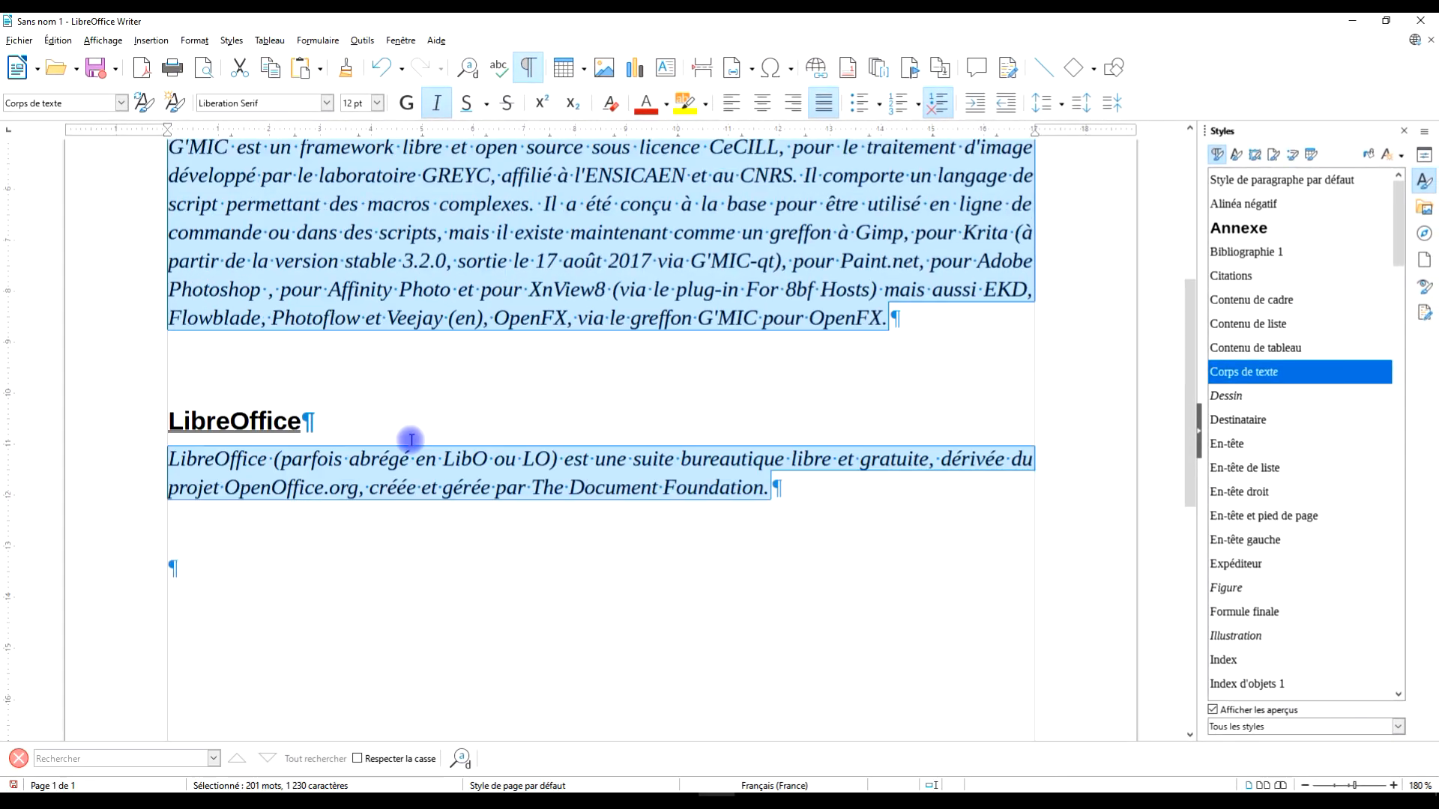
pyautogui.scroll(-5, 331, 408)
pyautogui.scroll(10, 460, 417)
pyautogui.scroll(1, 483, 405)
pyautogui.scroll(-4, 482, 405)
pyautogui.scroll(5, 482, 405)
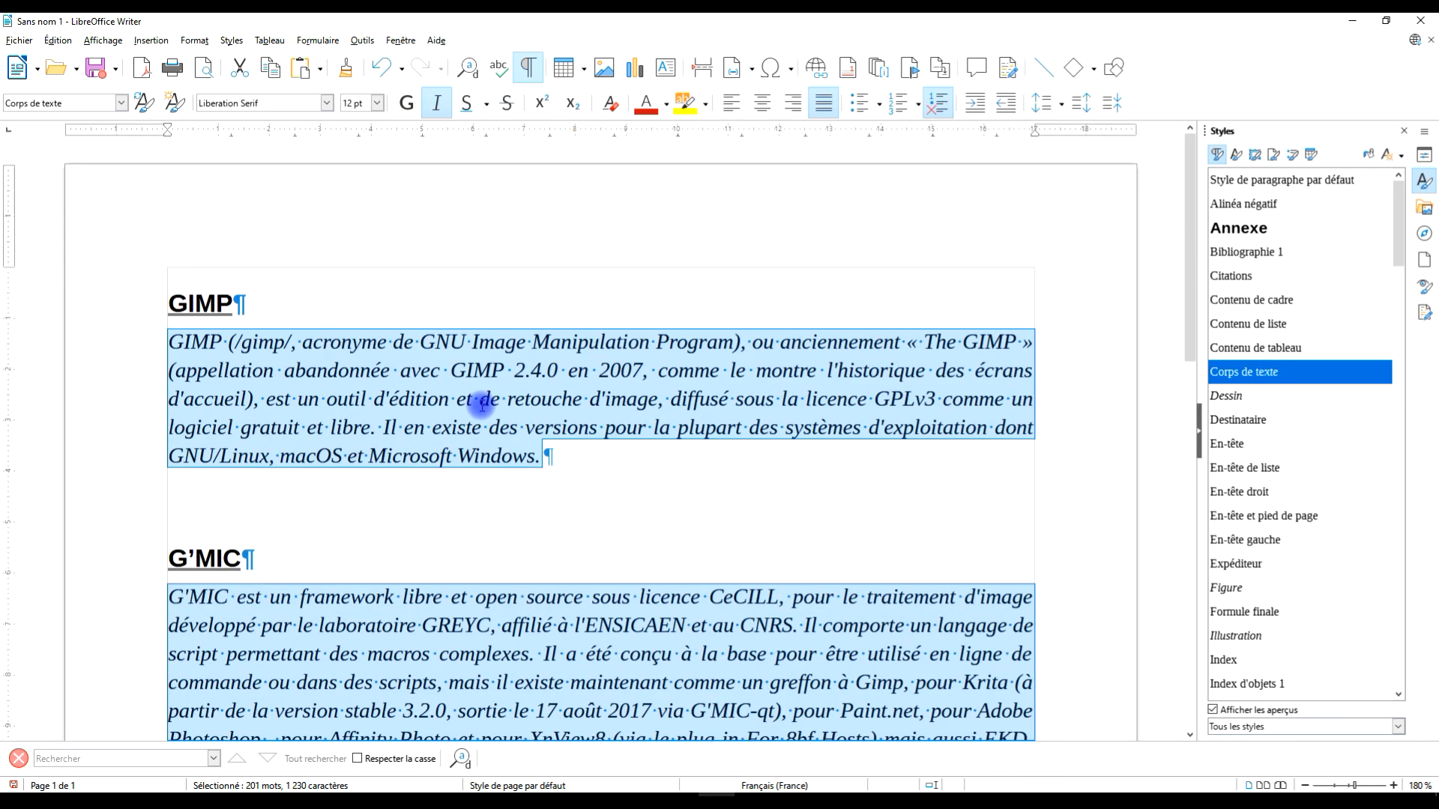
pyautogui.scroll(-5, 510, 363)
pyautogui.scroll(1, 514, 363)
pyautogui.keyDown('ctrl'); pyautogui.scroll(-3, 527, 365); pyautogui.keyUp('ctrl')
pyautogui.keyDown('ctrl'); pyautogui.scroll(-3, 526, 365); pyautogui.keyUp('ctrl')
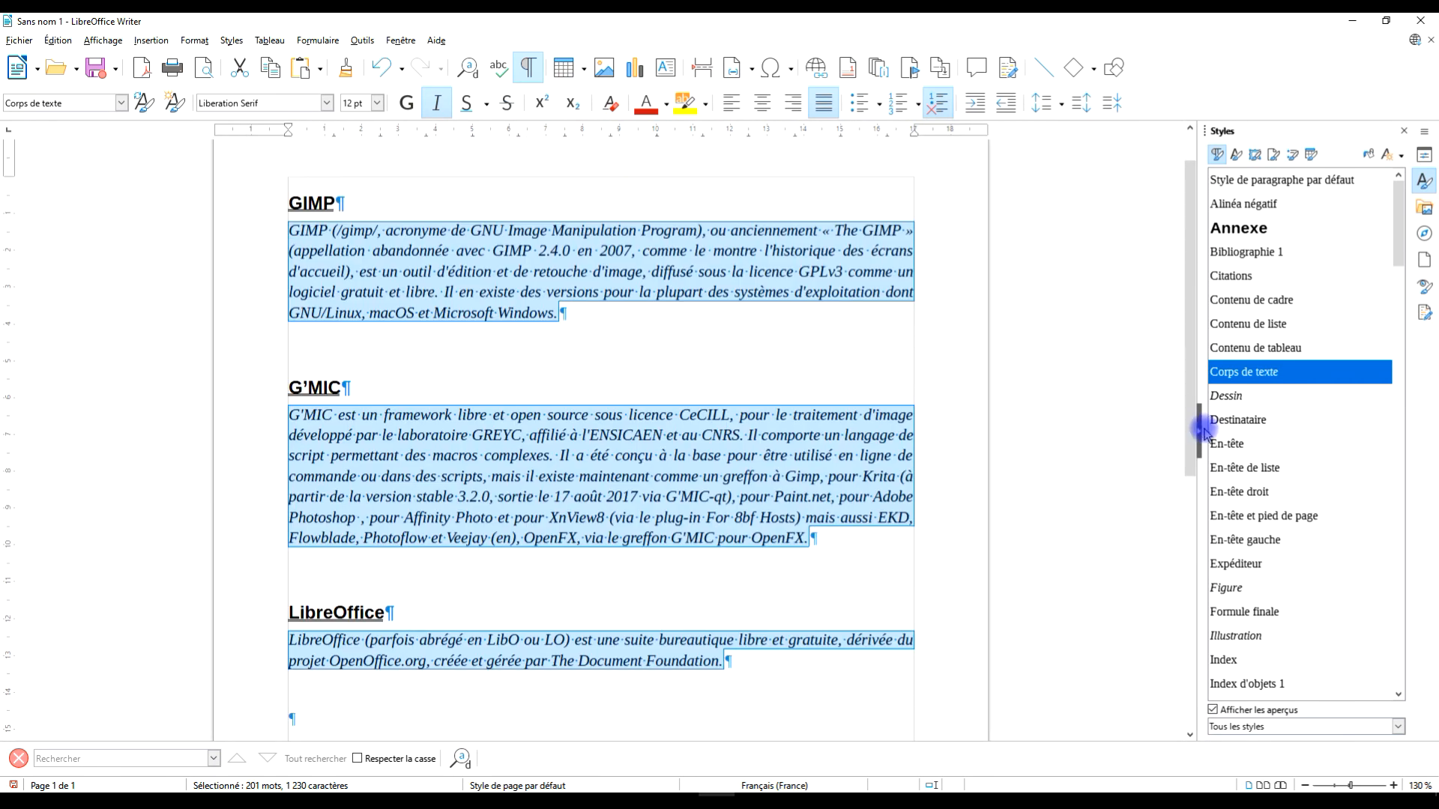
# Step: Hide the Styles sidebar, and turn the formatting marks off and back on with the text deselected
pyautogui.click(1202, 431)
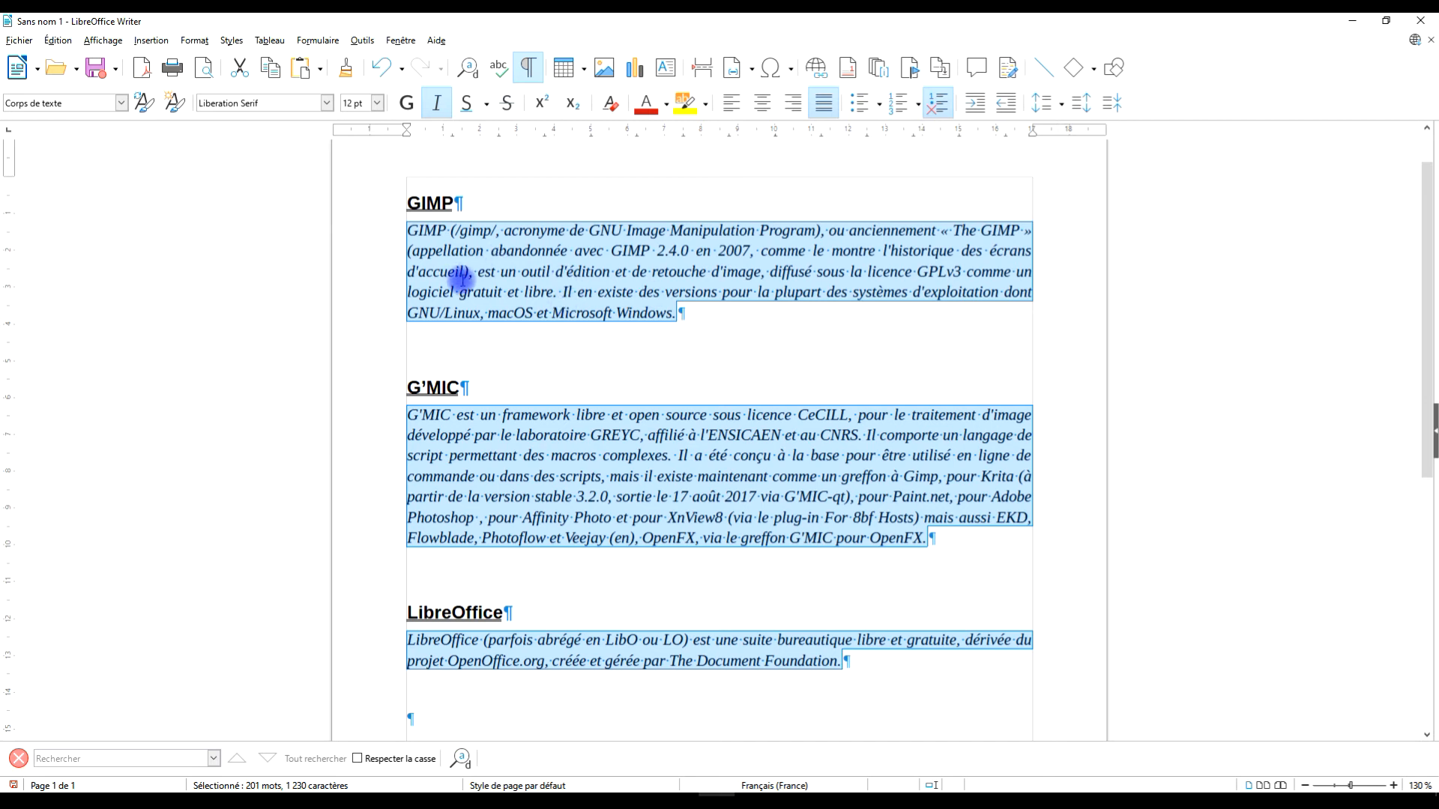
pyautogui.click(718, 320)
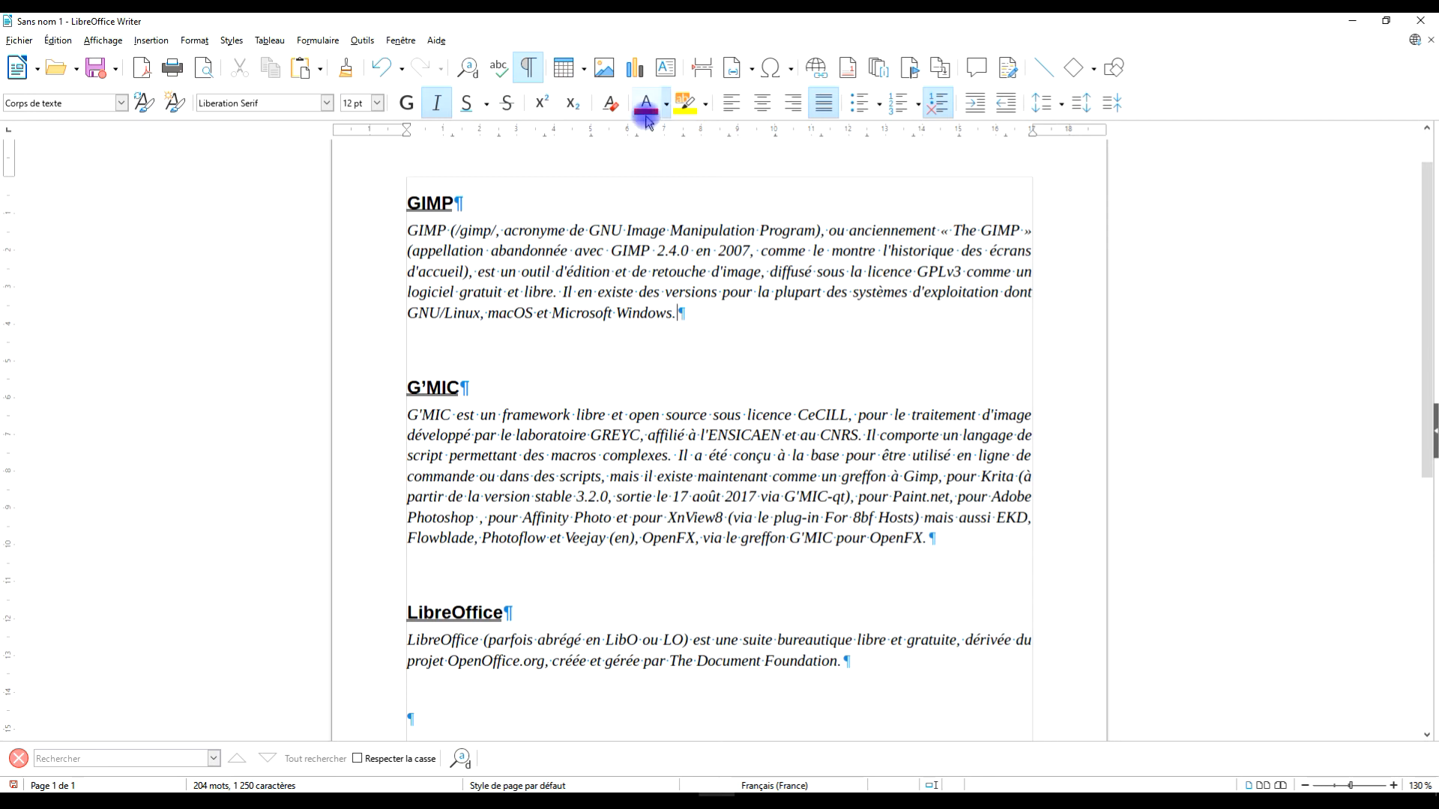
pyautogui.click(527, 68)
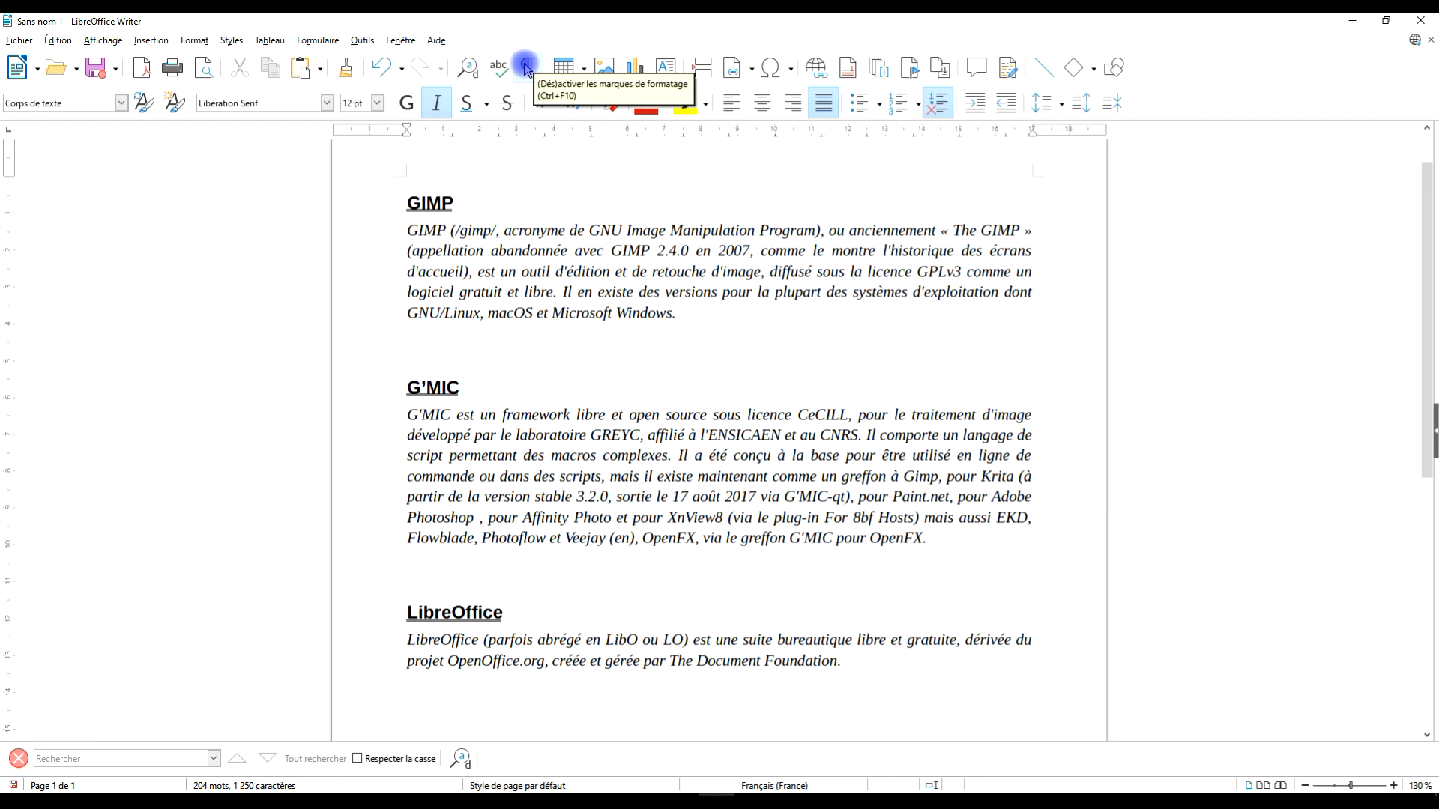
pyautogui.click(528, 67)
# Step: Add a new paragraph at the end of the document and insert a tab and two spaces in it
pyautogui.scroll(-3, 533, 470)
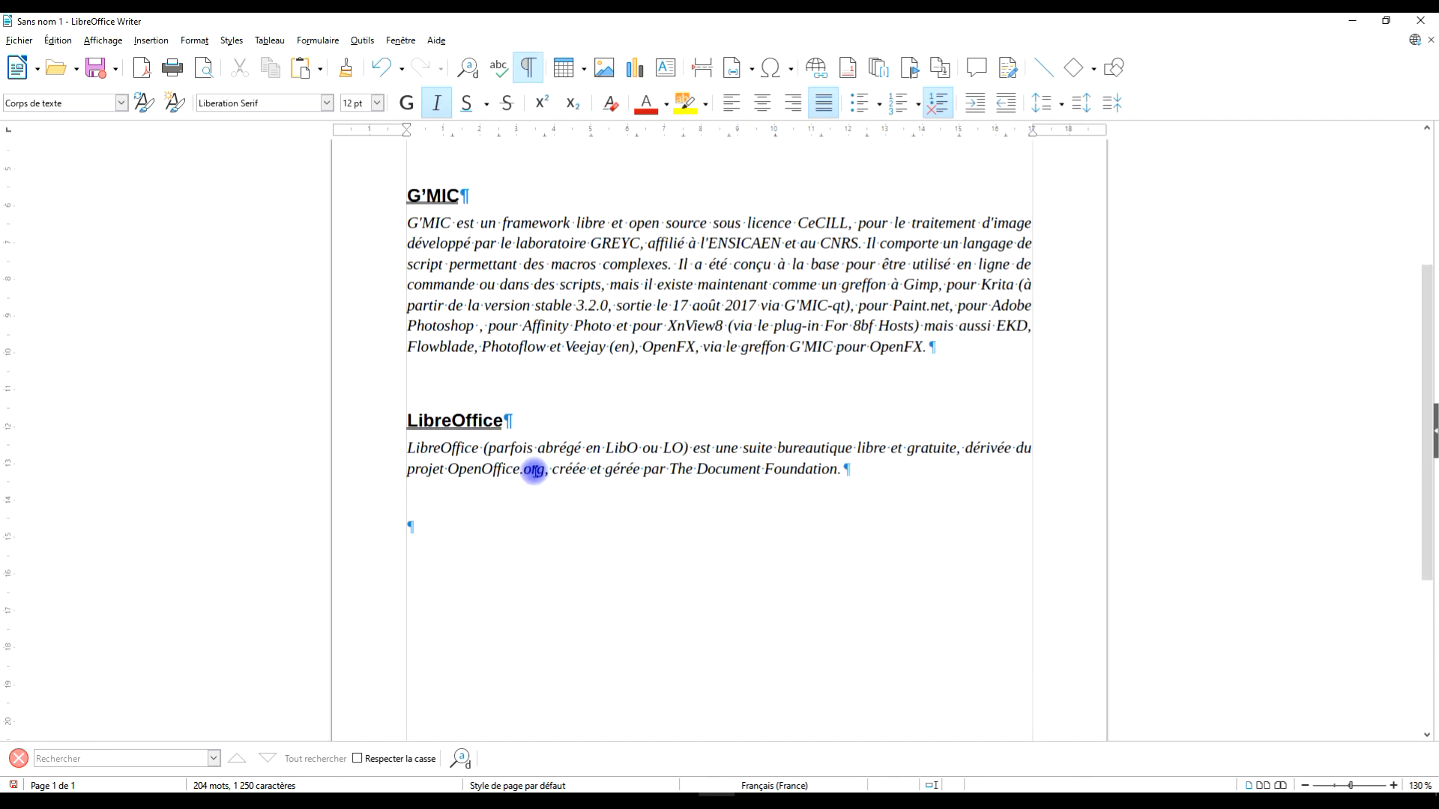
pyautogui.click(459, 536)
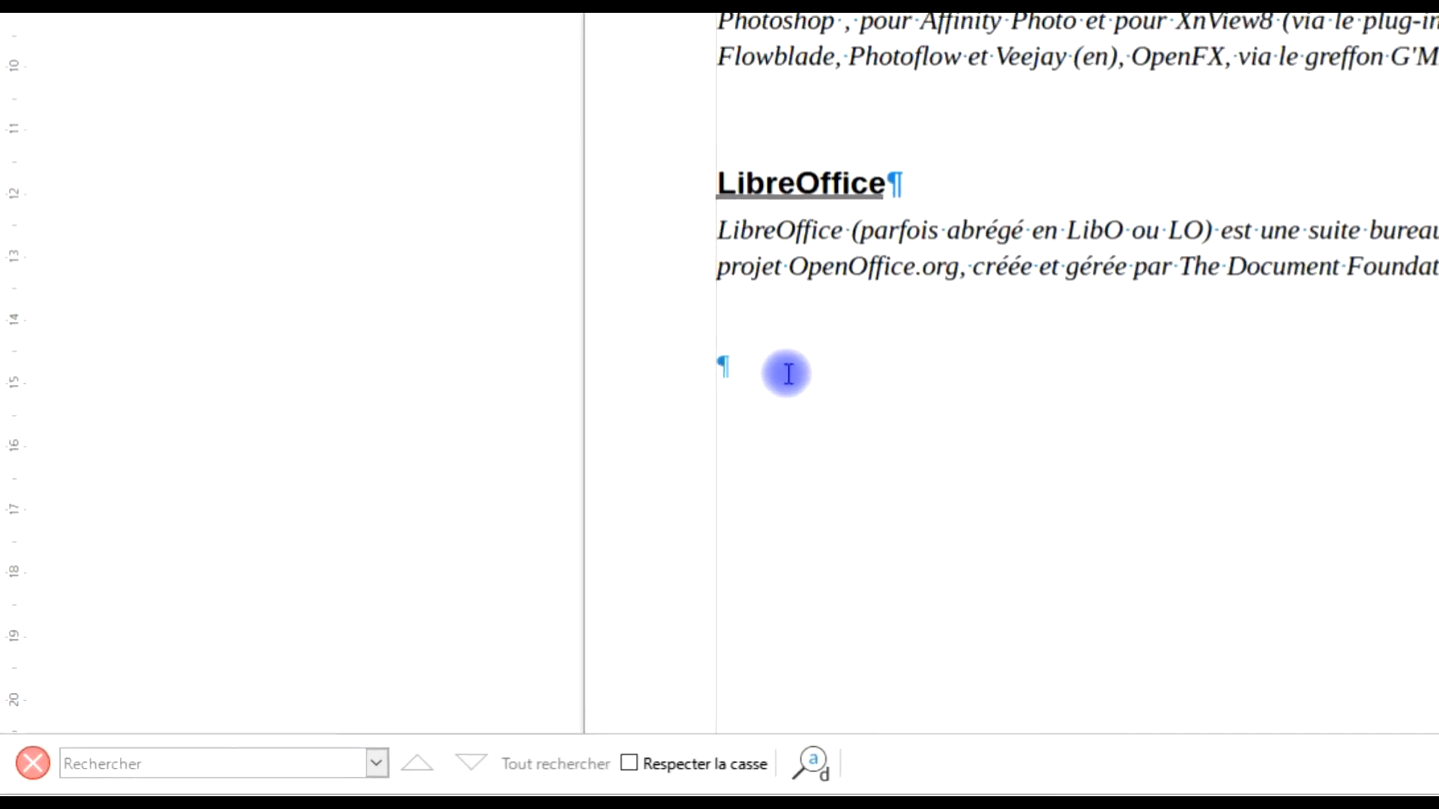
pyautogui.press('Return')
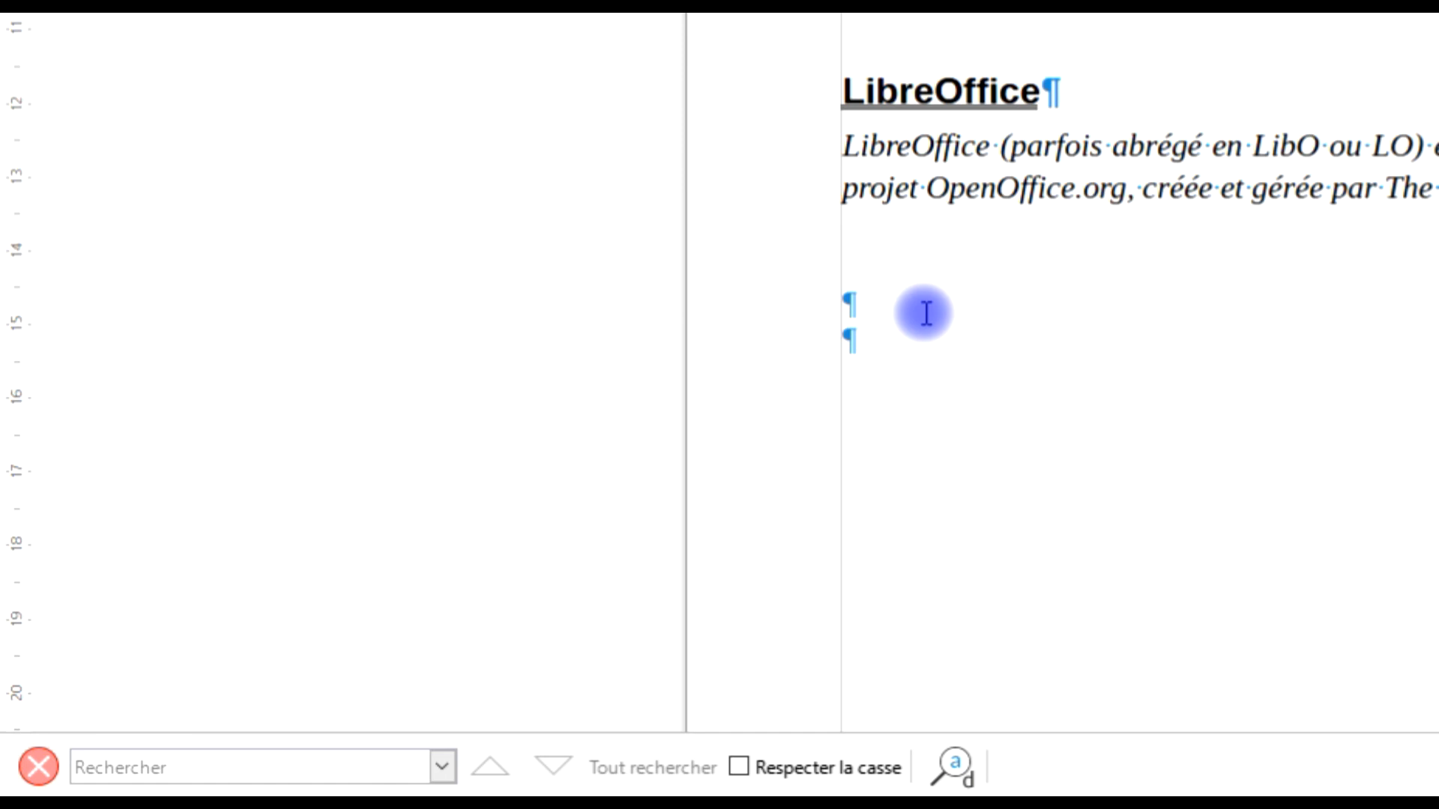
pyautogui.press('Tab')
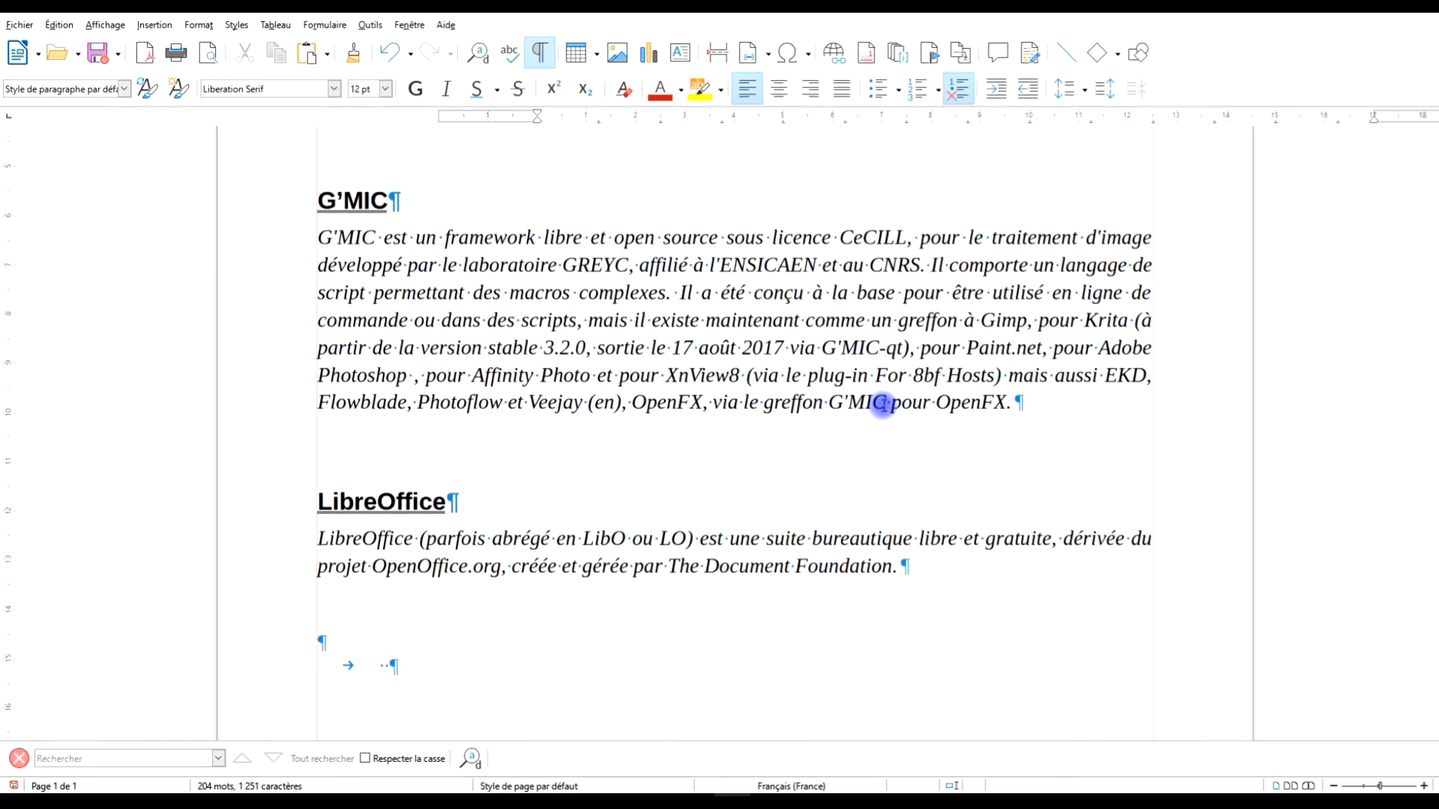
# Step: Hide the formatting marks and review the styled headings and body paragraphs
pyautogui.click(527, 68)
pyautogui.scroll(5, 825, 471)
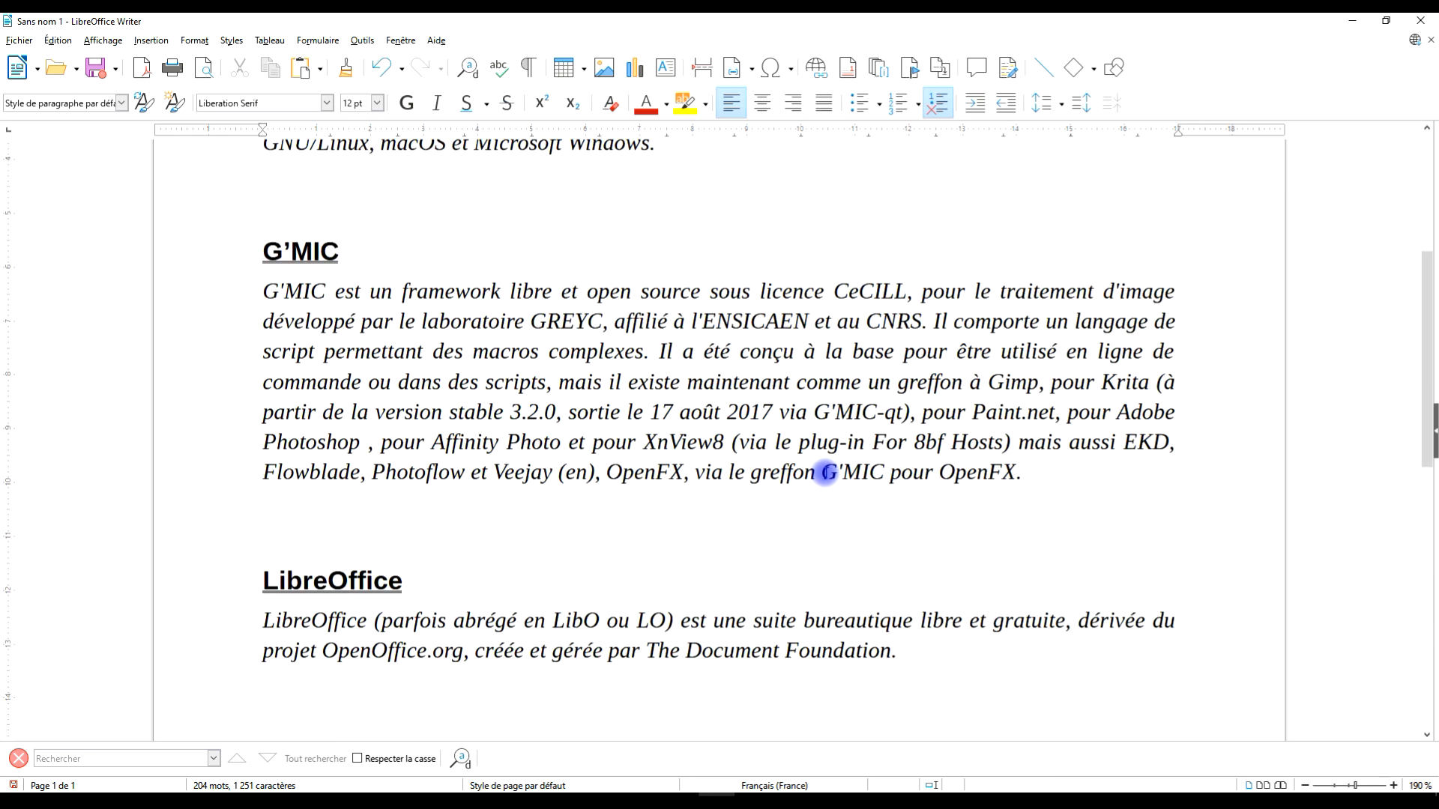
pyautogui.keyDown('ctrl'); pyautogui.scroll(-4, 825, 471); pyautogui.keyUp('ctrl')
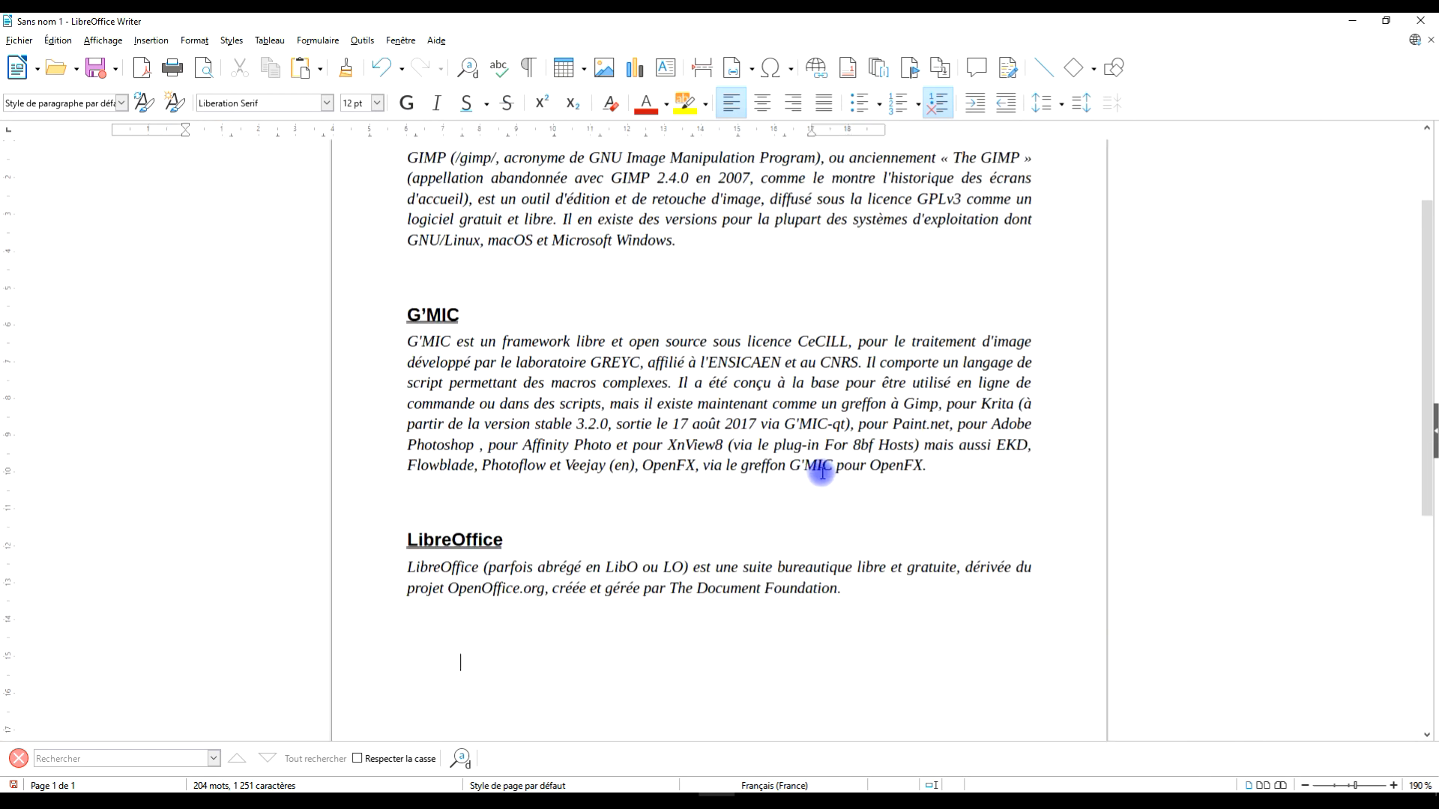
pyautogui.scroll(1, 834, 473)
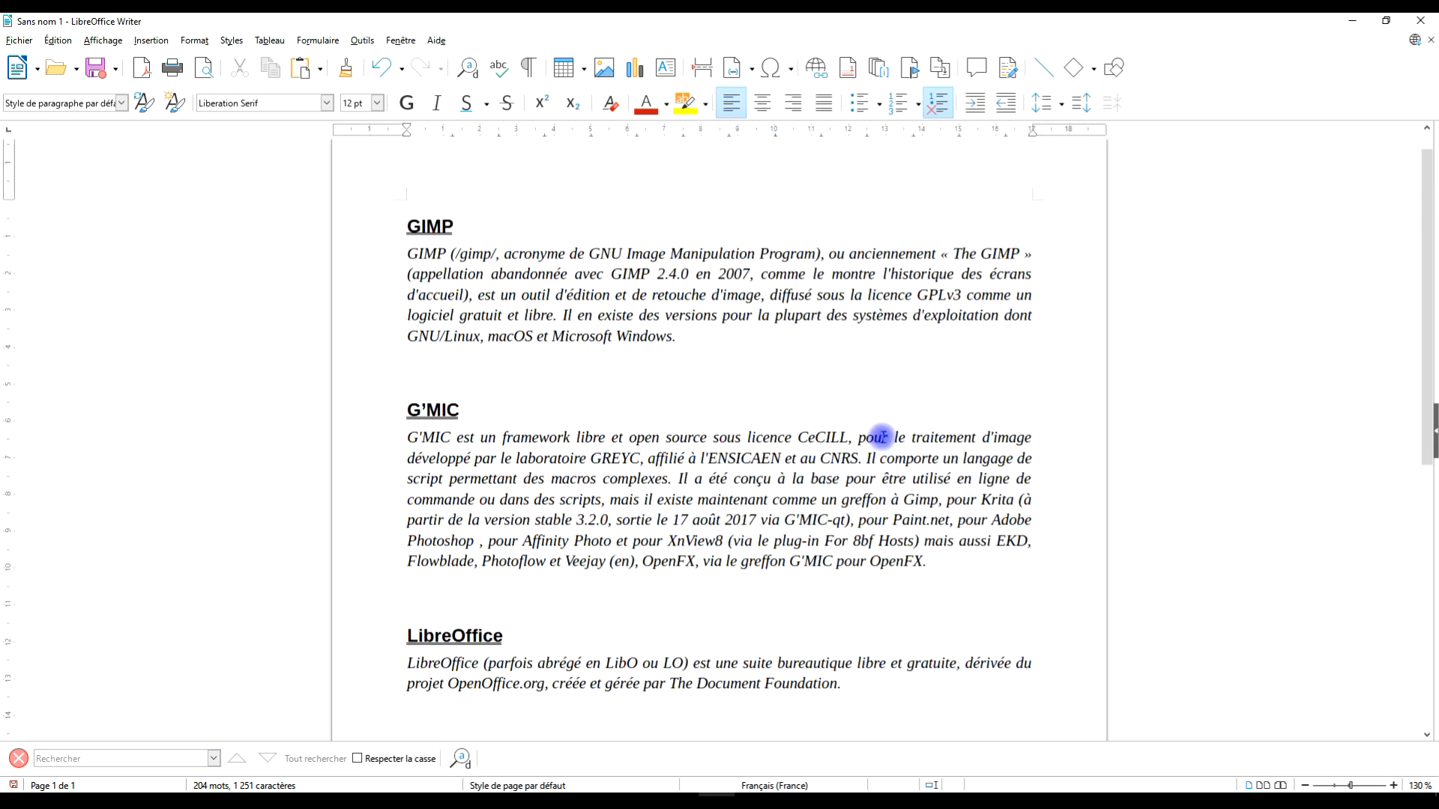